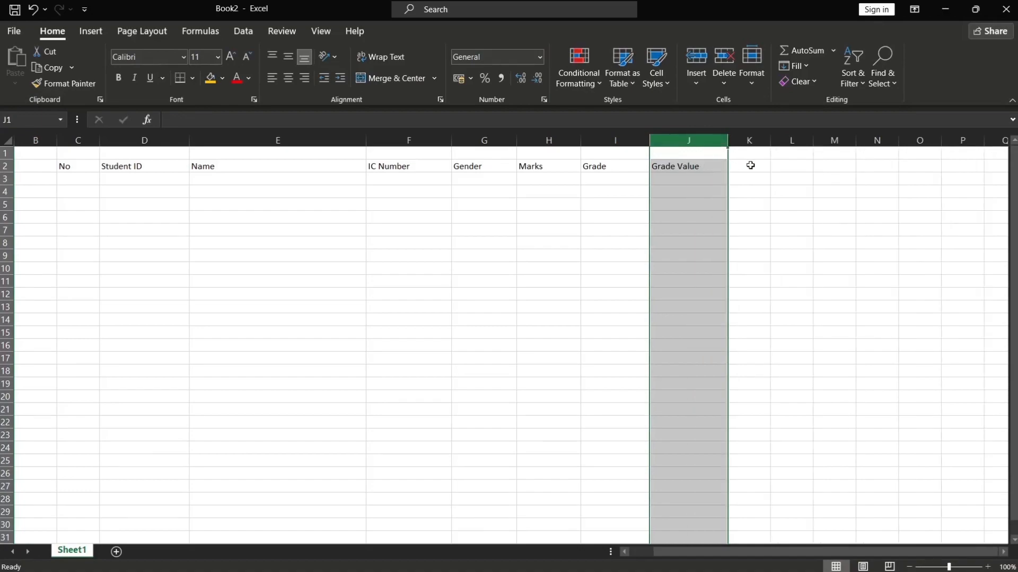
Add the Status header in K2 and center-align the table columns C through K
text(Status)
drag(70, 141, 742, 141)
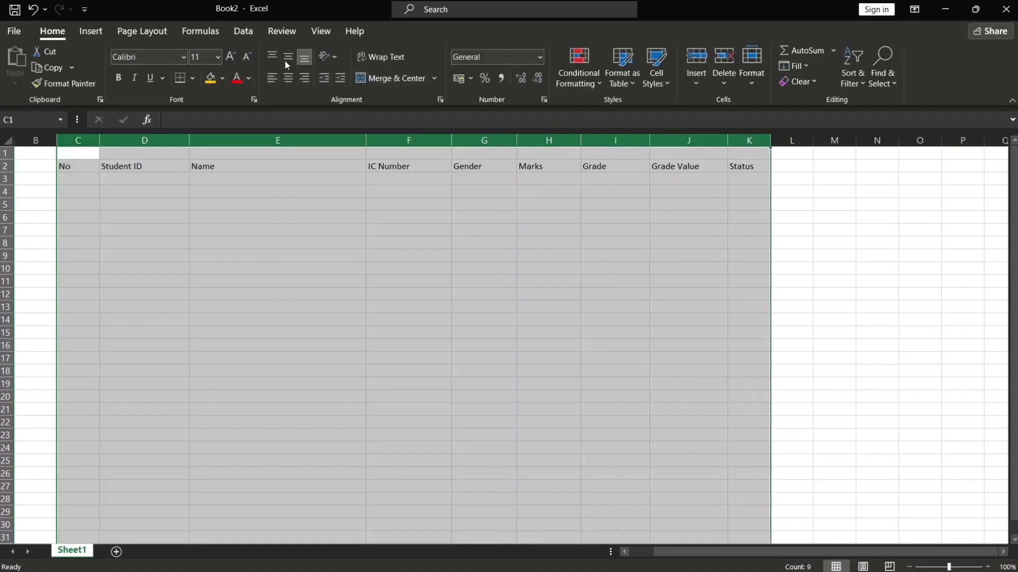
click(288, 77)
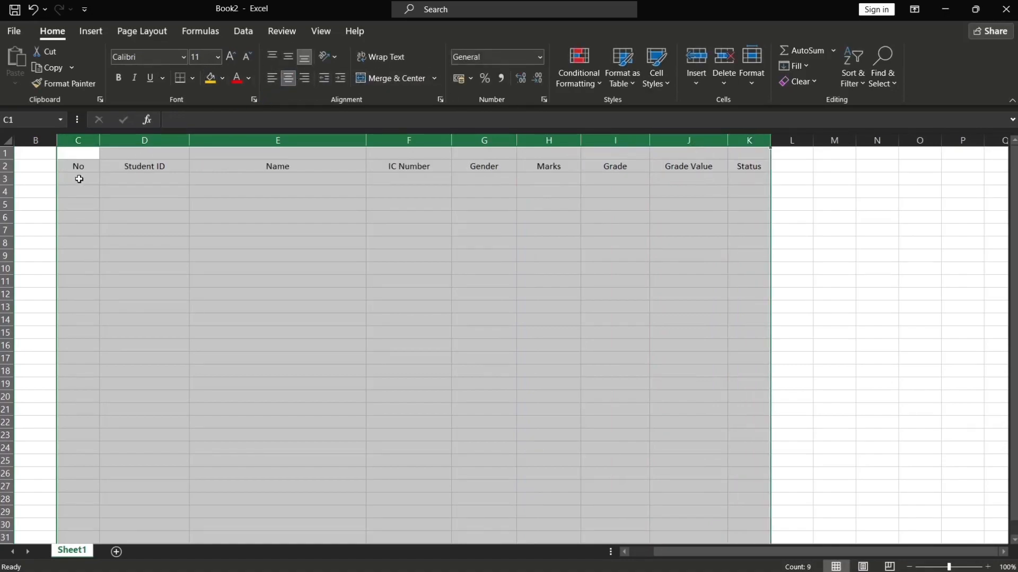
Enter 1, 2 and 3 under No and extend the numbering series down to 30
click(79, 179)
text(1)
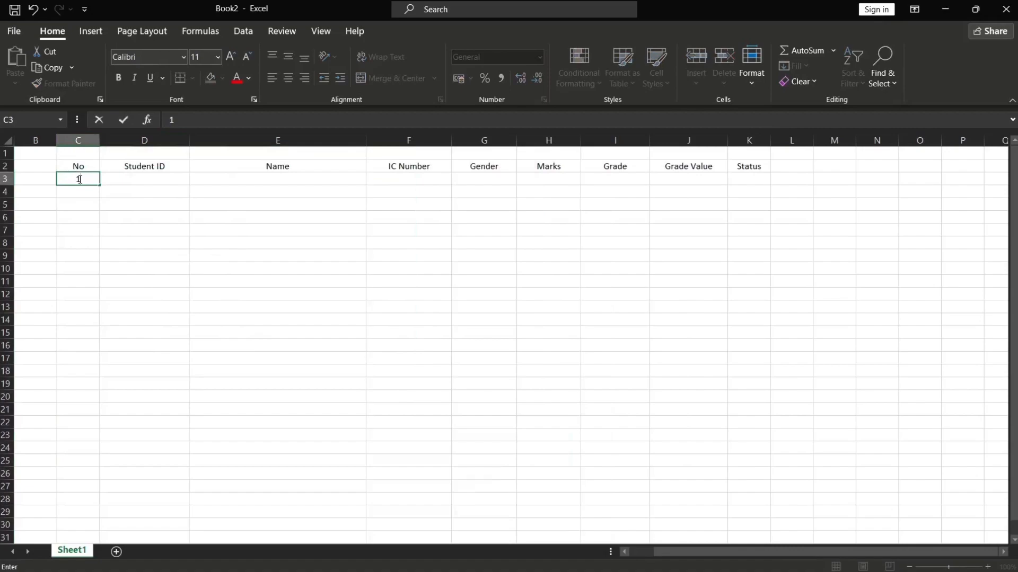
key(Return)
text(2)
key(Return)
text(3)
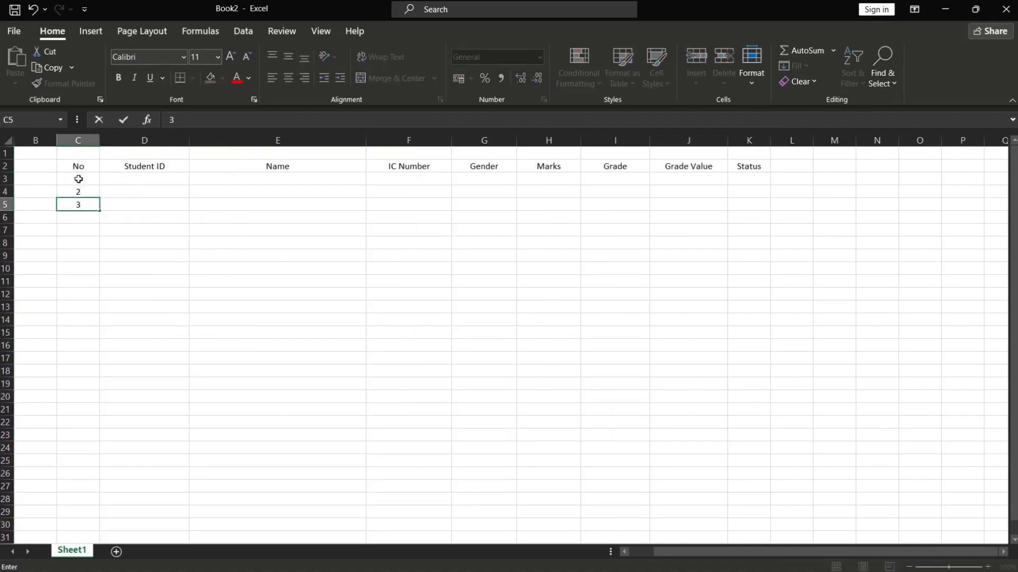
click(78, 179)
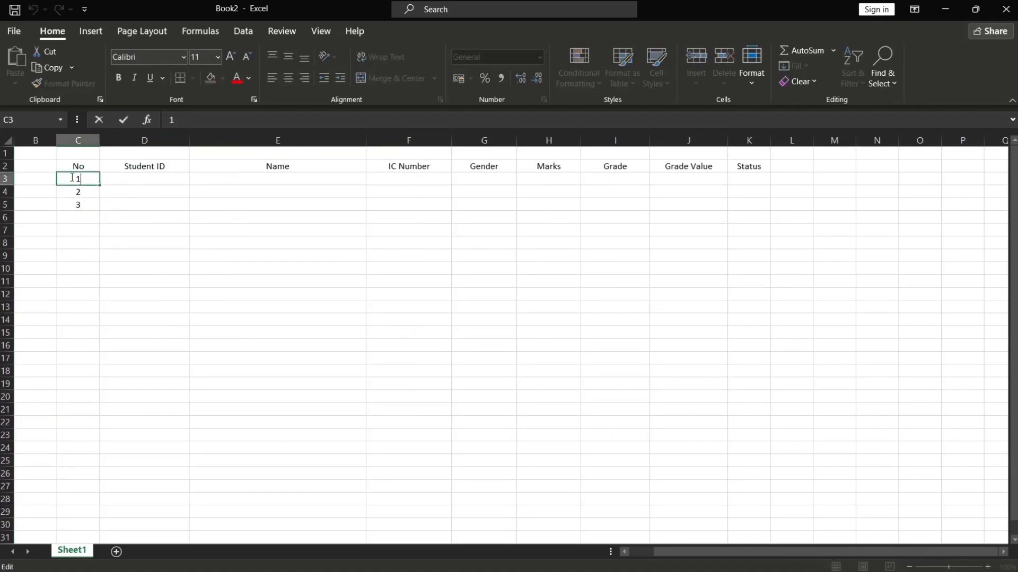
drag(75, 179, 85, 518)
scroll(221, 424, up, 1)
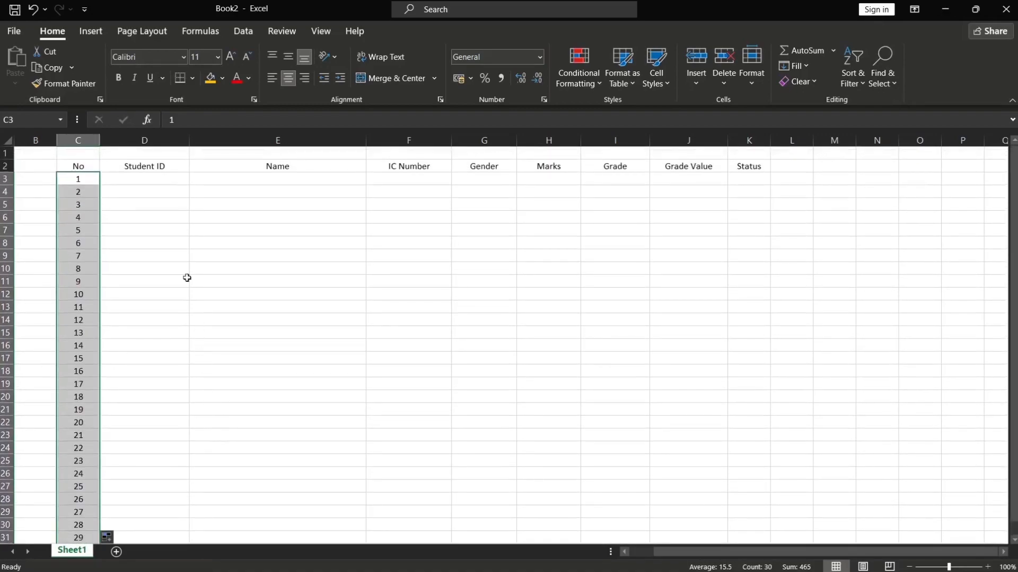
Paste the copied Student ID, Name and IC Number data into the table starting at D3
click(144, 180)
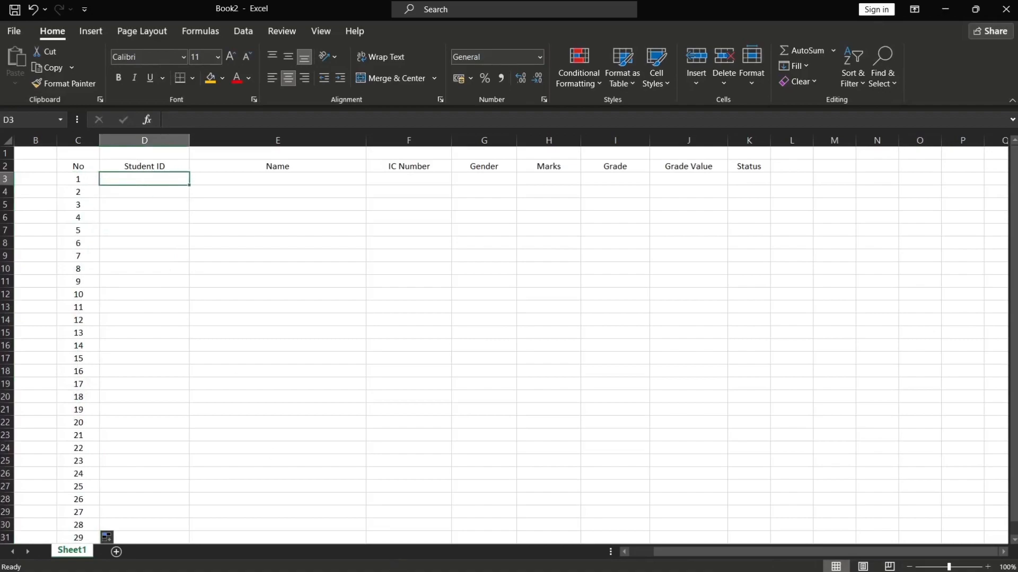
click(398, 565)
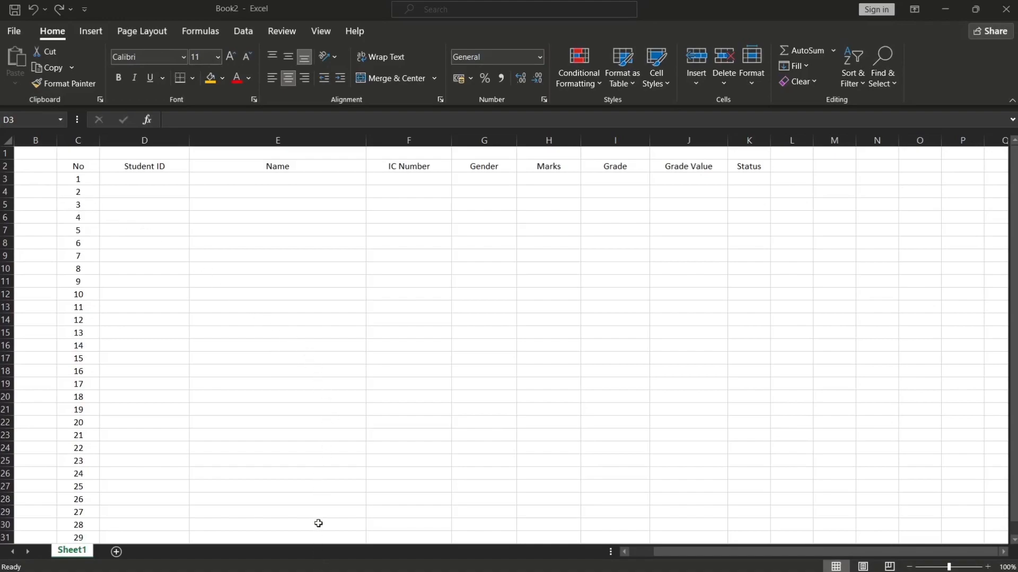
key(ctrl+c)
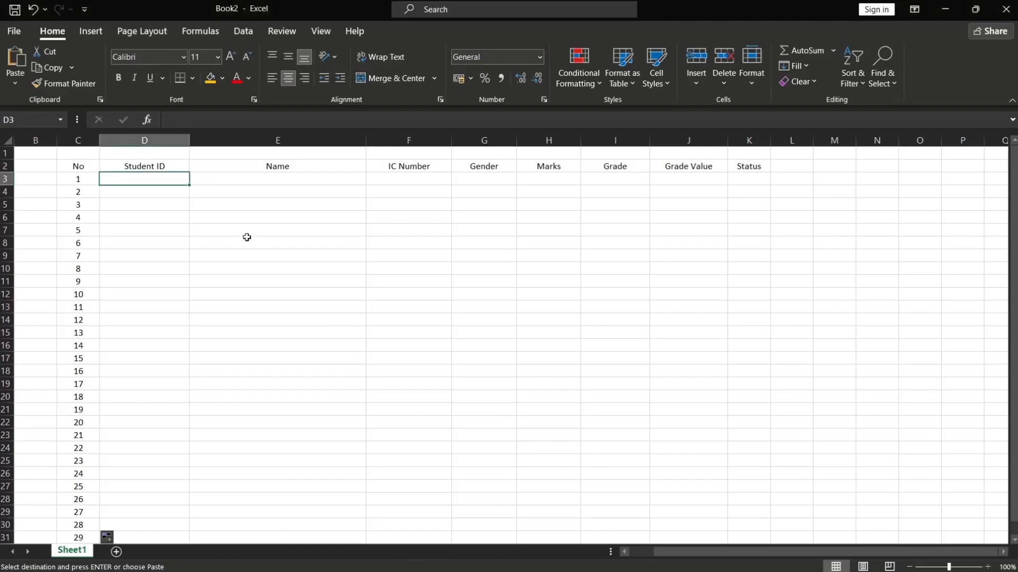
key(ctrl+v)
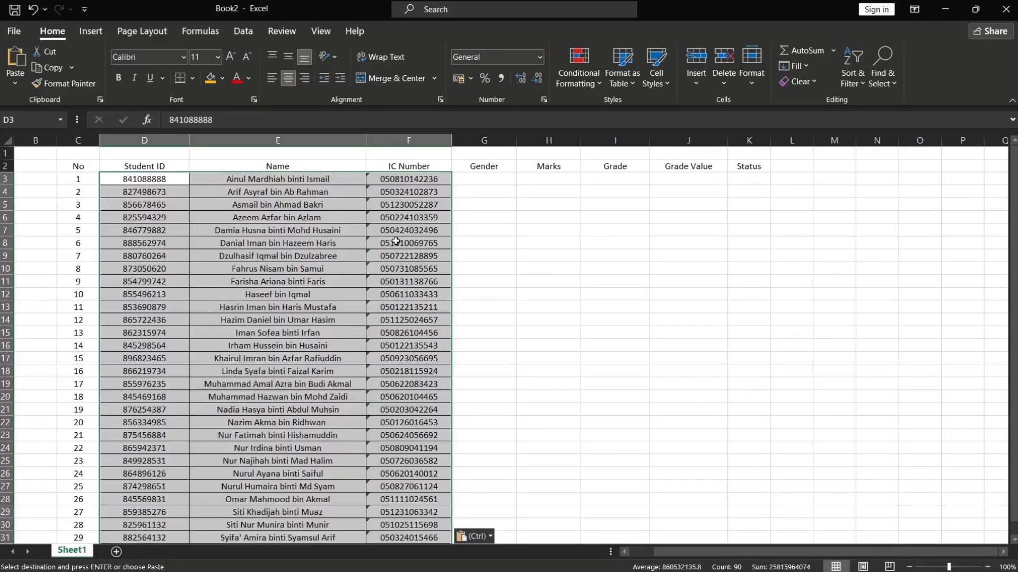
scroll(403, 233, down, 2)
scroll(424, 223, up, 1)
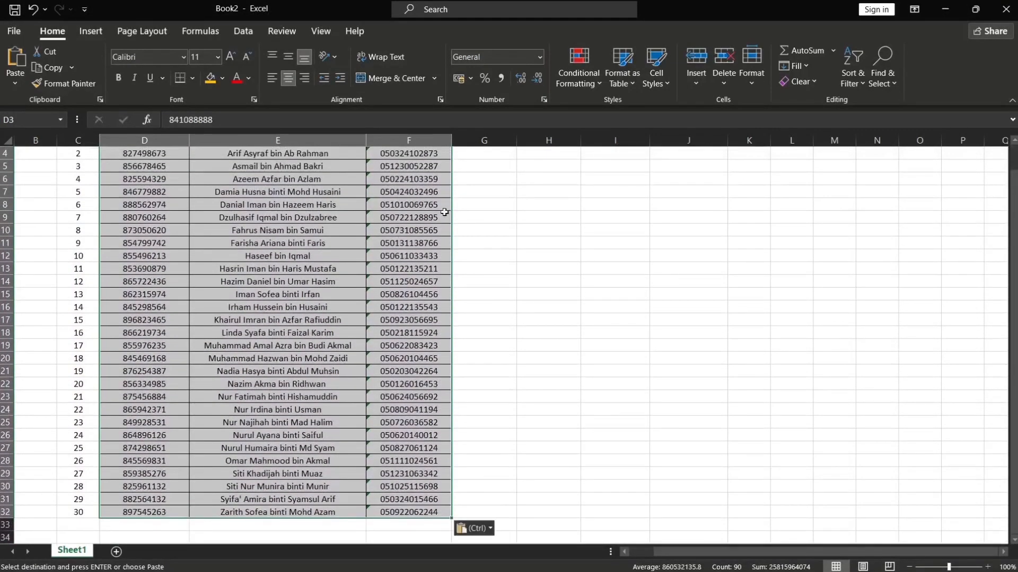
scroll(433, 217, up, 1)
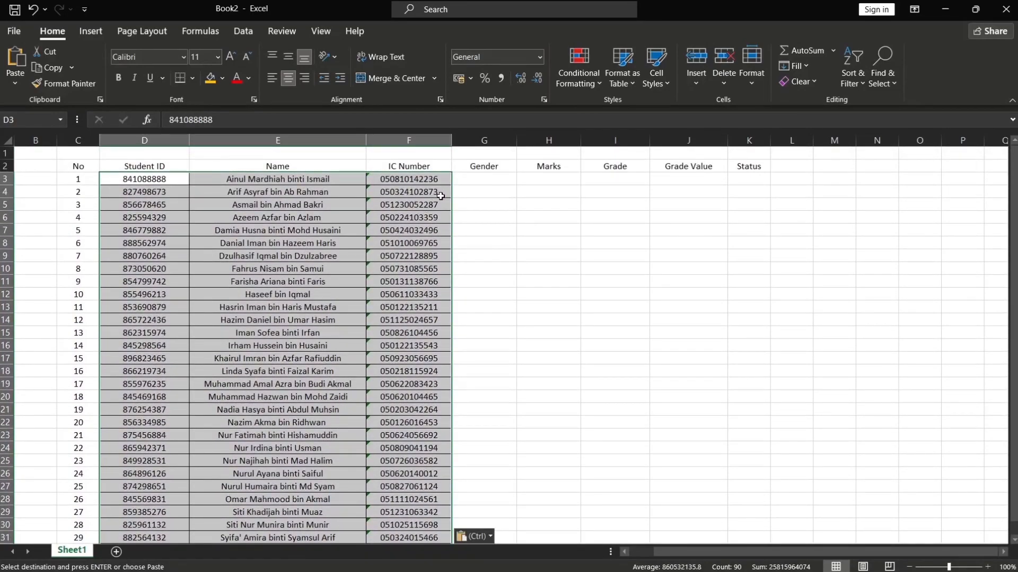
Enter =IF(ISEVEN(RIGHT(F3,1)), "P", "L") in the first Gender cell to derive gender from the IC number
click(484, 181)
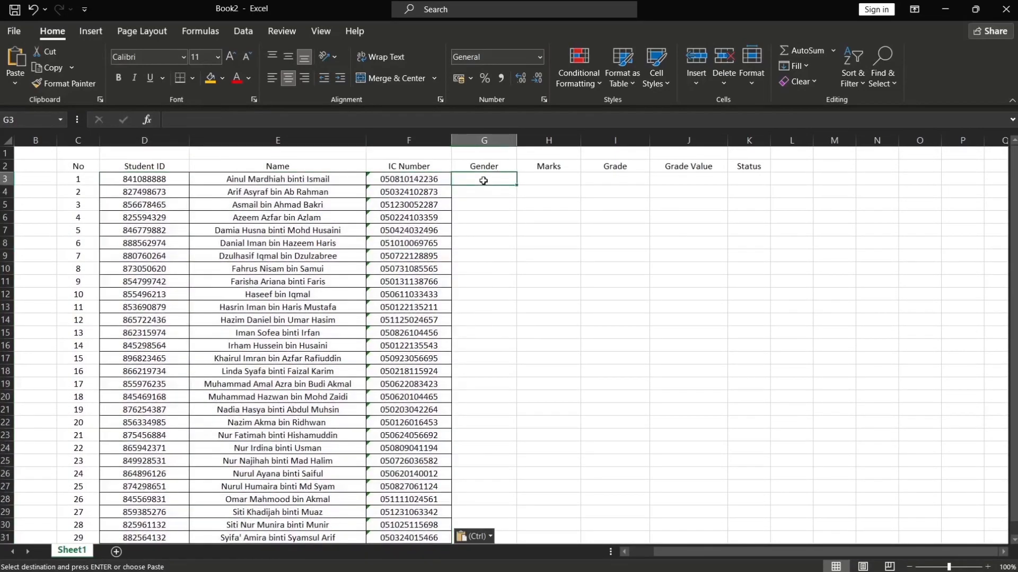
text(=)
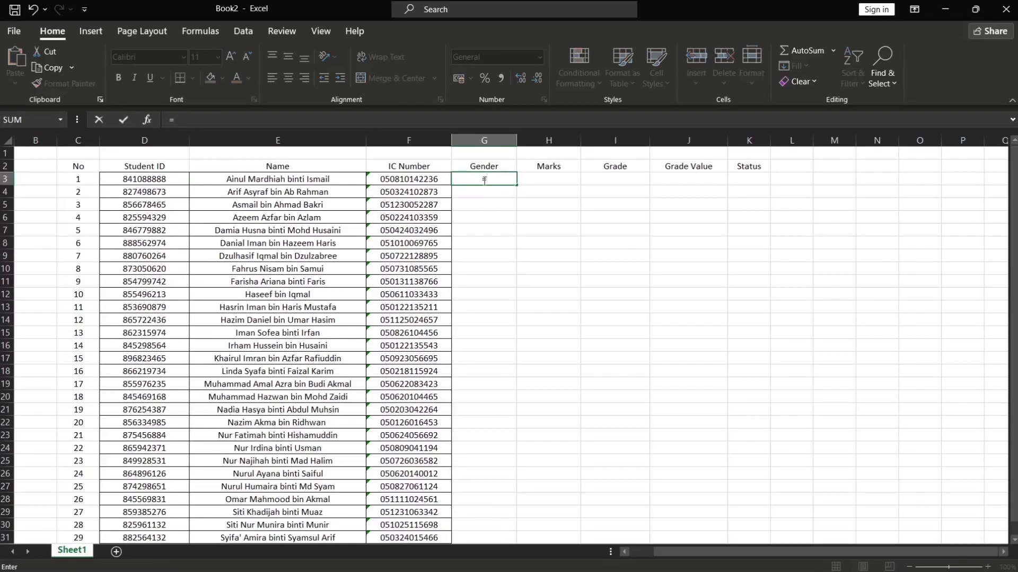
text(IF(ISEVEN)
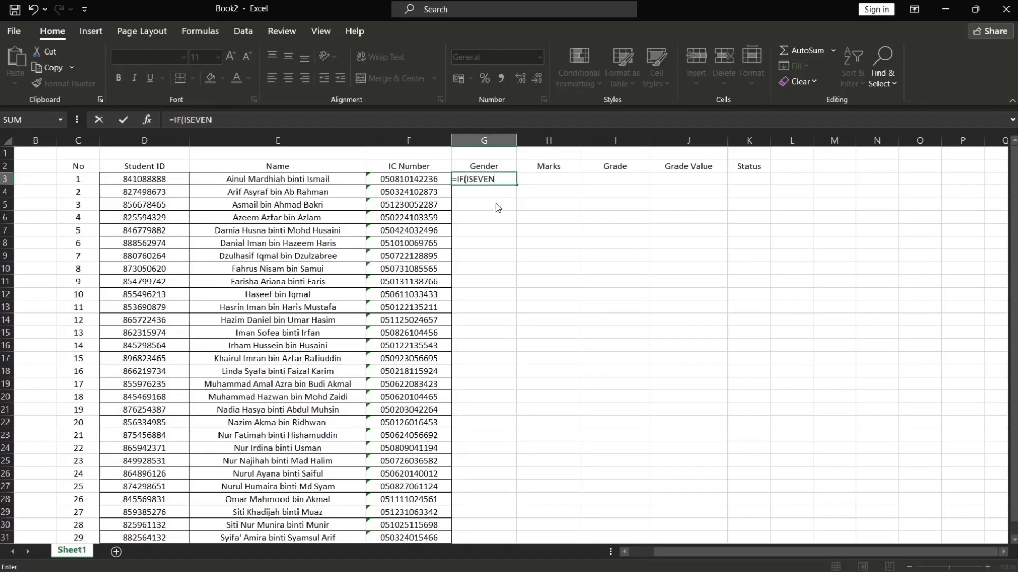
text((RIGHT)
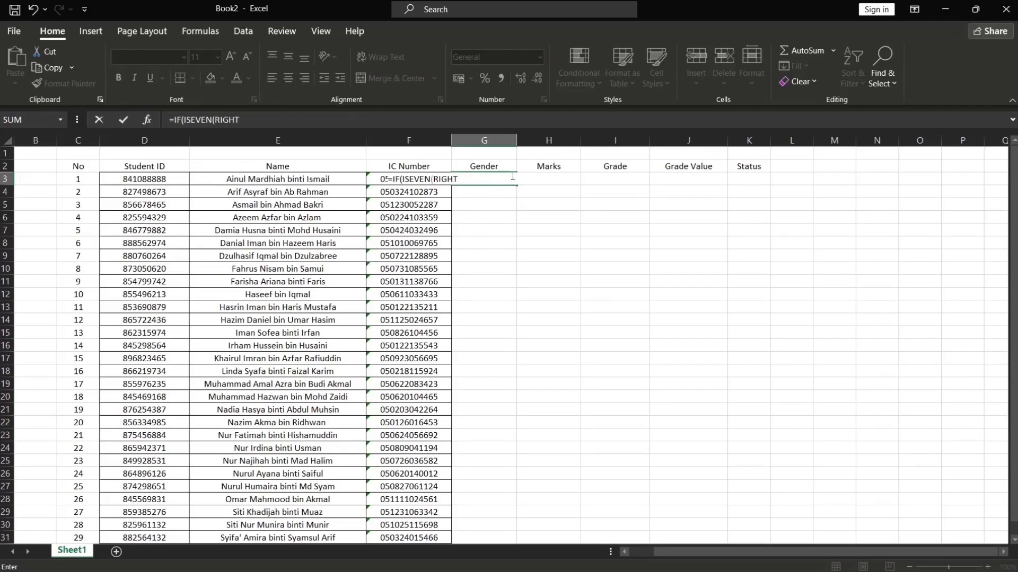
text(()
click(380, 178)
text(,1)),)
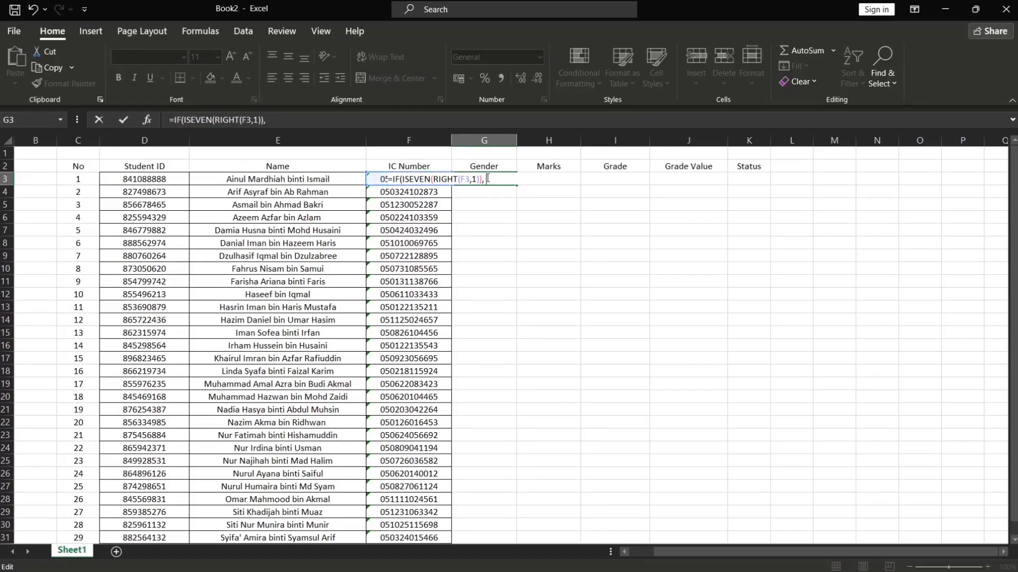
text("p)
key(BackSpace)
text(P)
key(Return)
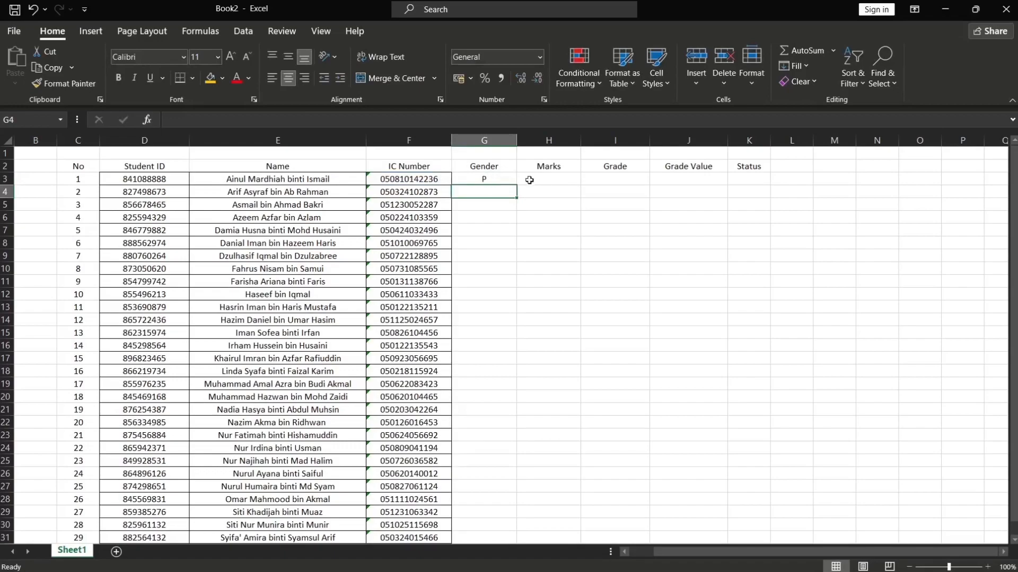
Fill the gender formula down for all 30 students
click(510, 179)
drag(517, 183, 494, 515)
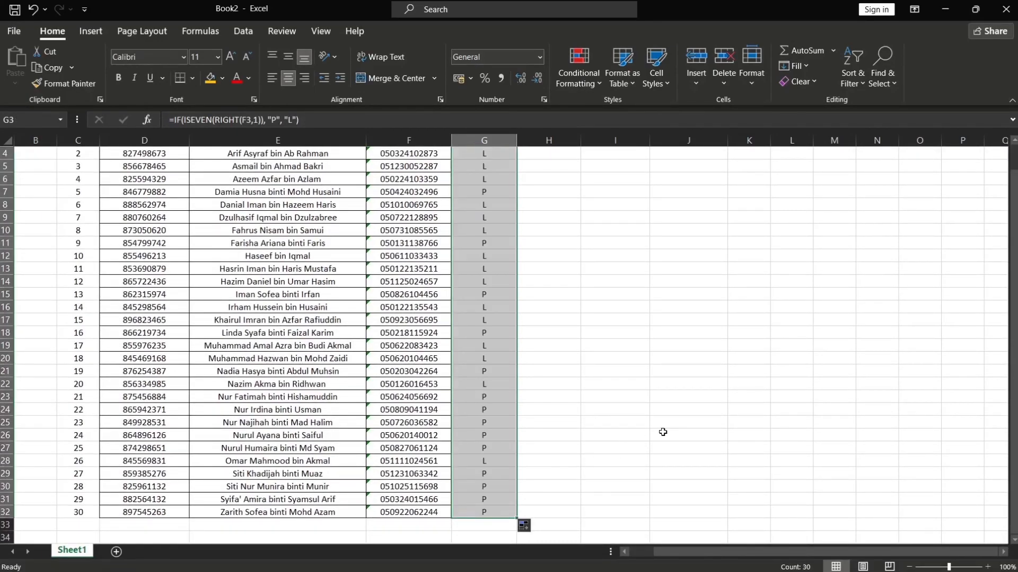
scroll(652, 432, up, 1)
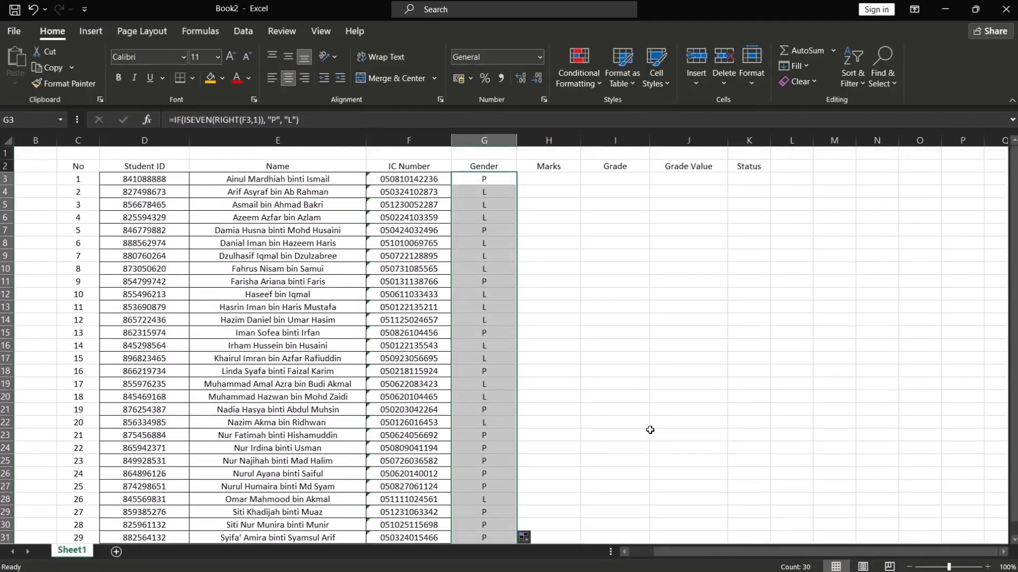
Enter each student's marks in the Marks column, starting with 56, 76, 88 and ending with 46
click(549, 178)
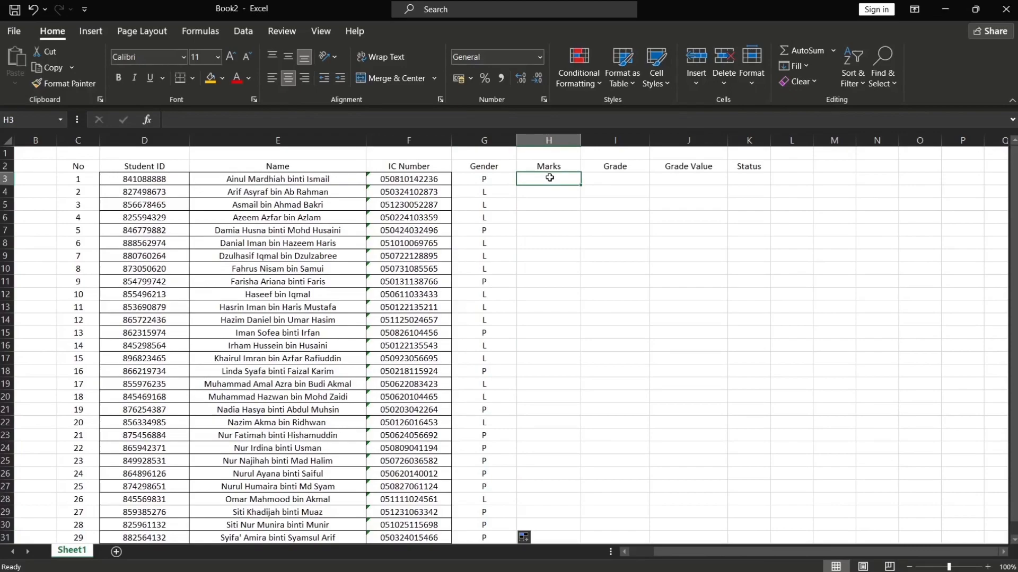
text(56)
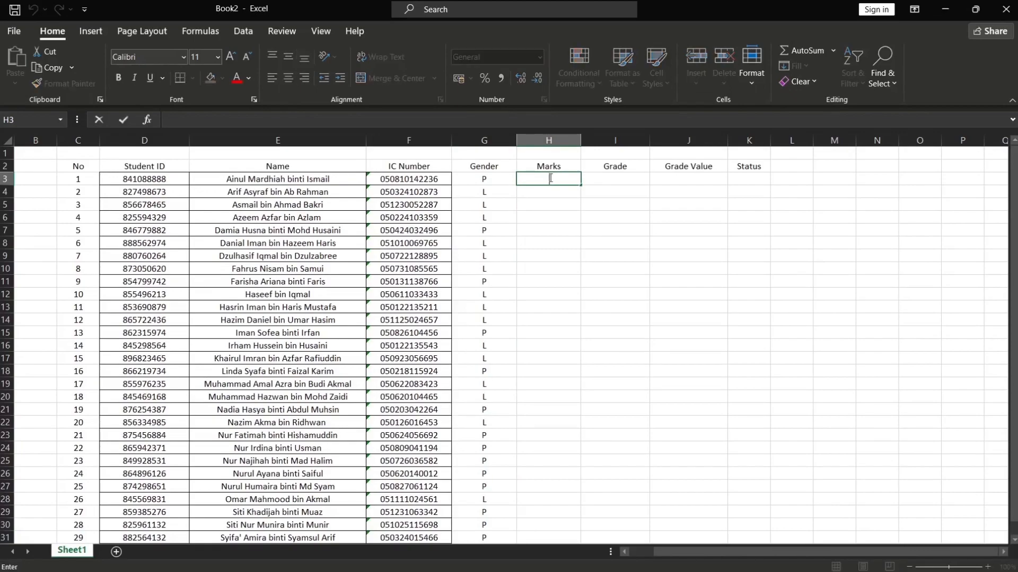
key(Return)
text(76)
key(Return)
text(88)
key(Return)
text(35)
key(Return)
text(67)
key(Return)
text(43)
key(Return)
text(69)
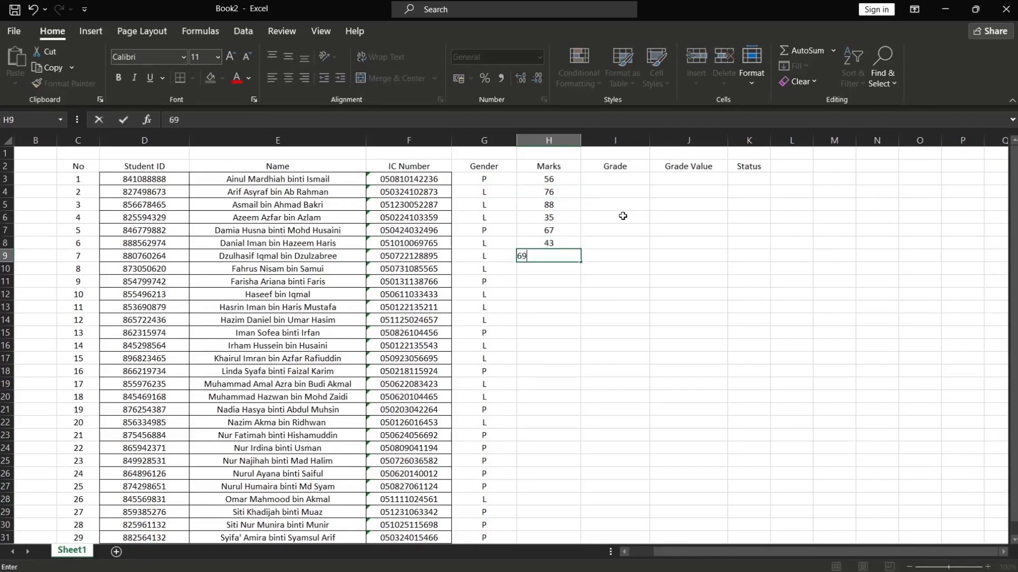
key(Return)
text(53)
key(Return)
text(70)
key(Return)
text(89)
key(Return)
text(92)
key(Return)
text(39)
key(Return)
text(32)
key(Return)
text(55)
key(Return)
text(47)
key(Return)
text(82)
key(Return)
text(64)
key(Return)
text(68)
key(Return)
text(77)
key(Return)
text(46)
key(Return)
text(75)
key(Return)
text(86)
key(Return)
text(65)
key(Return)
text(97)
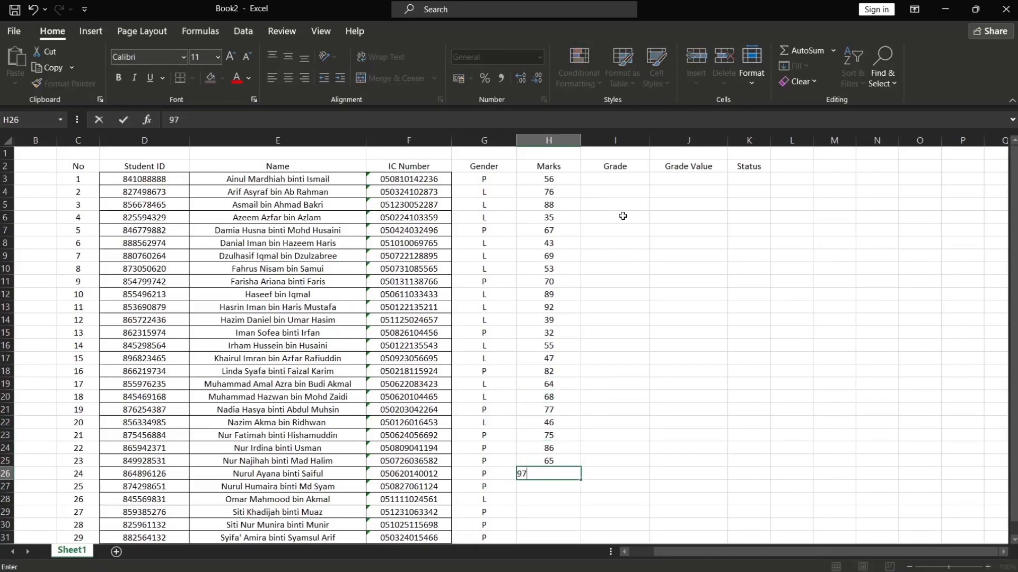
key(Return)
text(76)
key(Return)
text(69)
key(Return)
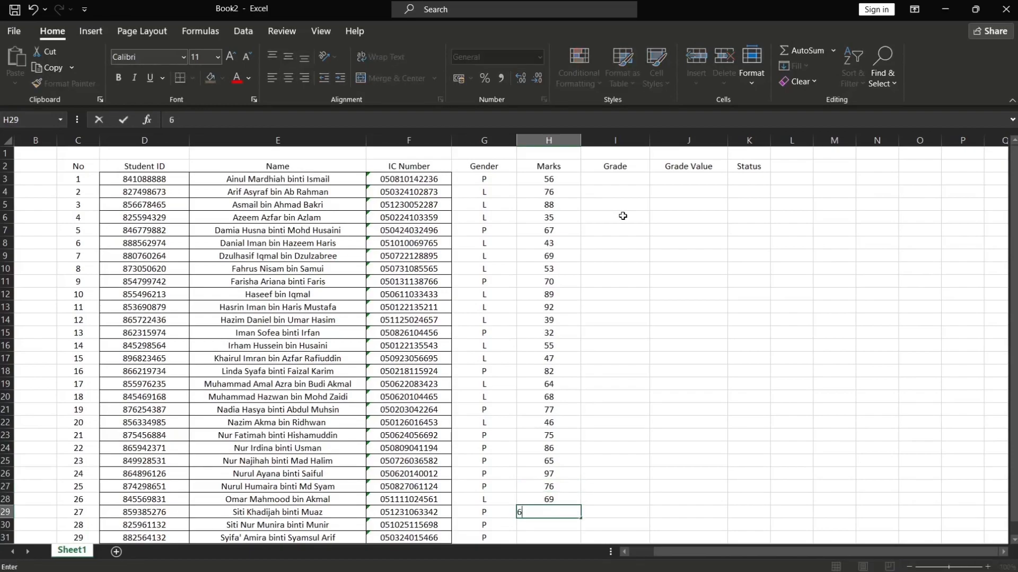
text(60)
key(Return)
text(76)
key(Return)
text(56)
key(Return)
text(4)
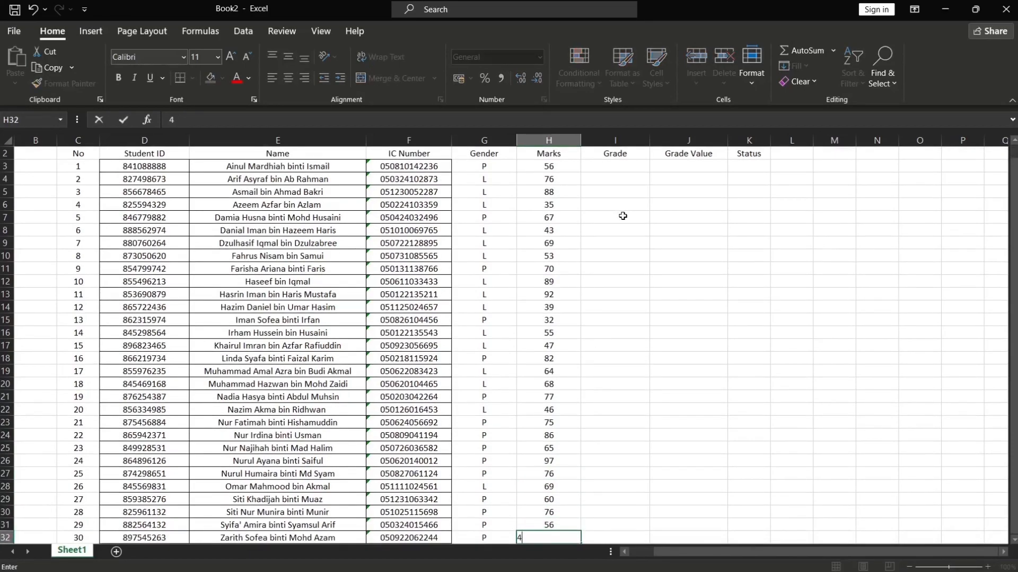
text(6)
key(Return)
scroll(622, 216, up, 1)
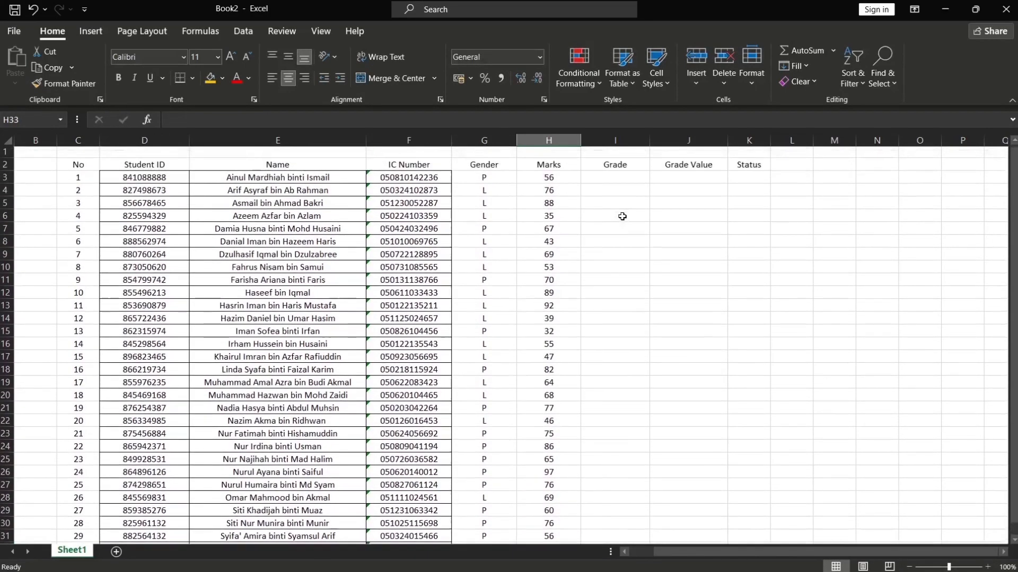
Paste the copied grading reference table with mark ranges, Grade, Grade Value and STATUS at N2
click(625, 179)
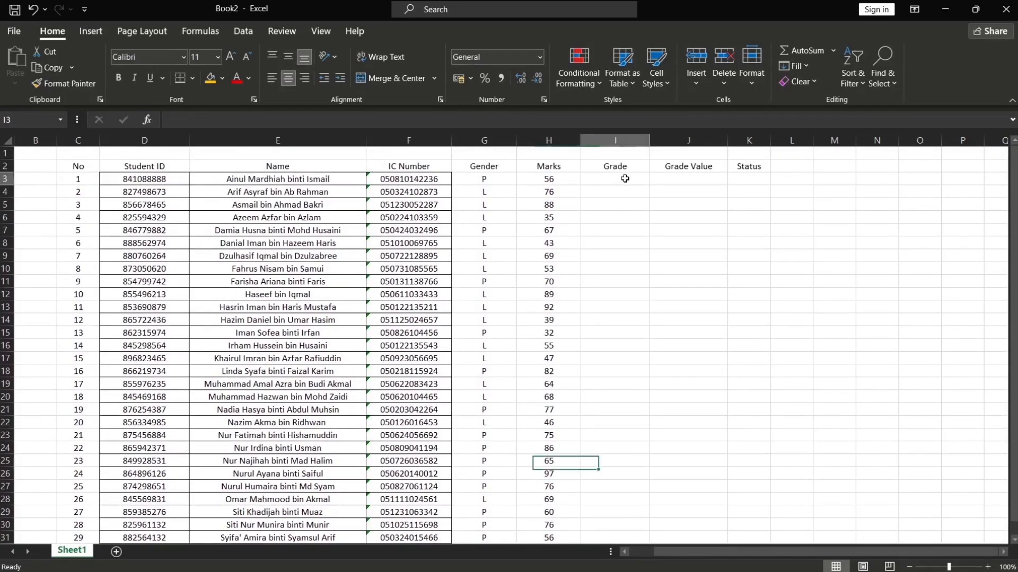
click(403, 566)
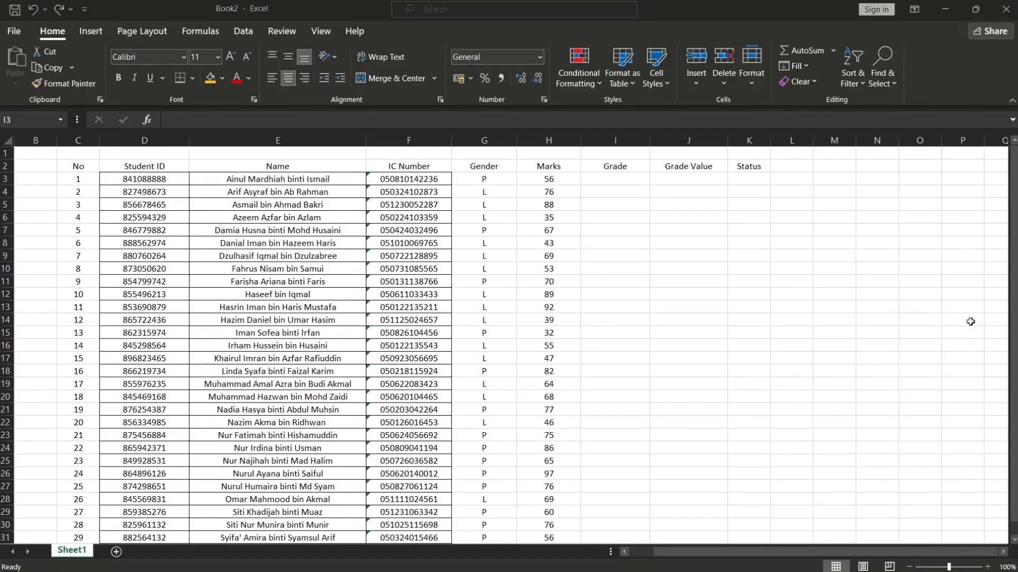
key(ctrl+c)
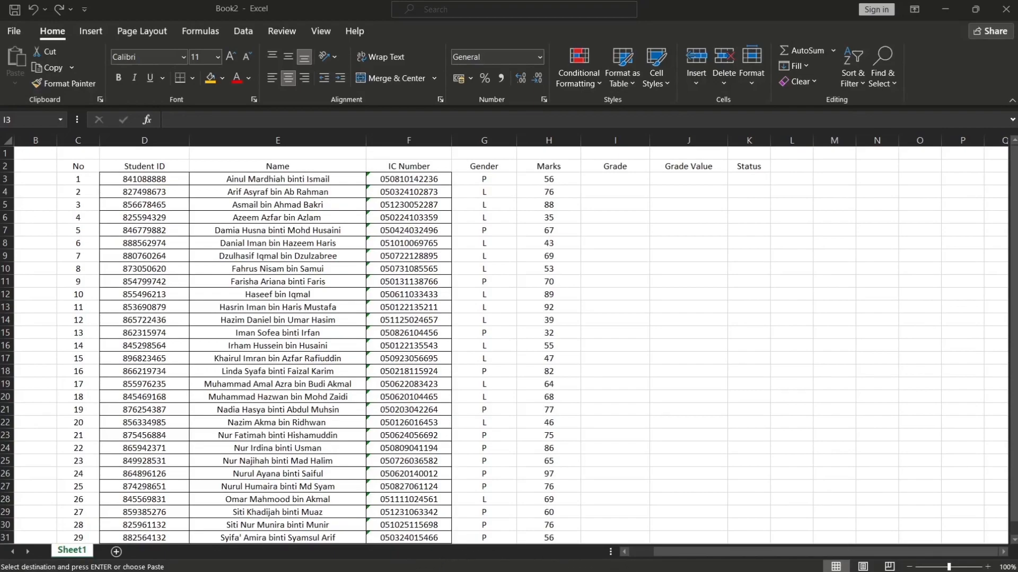
click(874, 167)
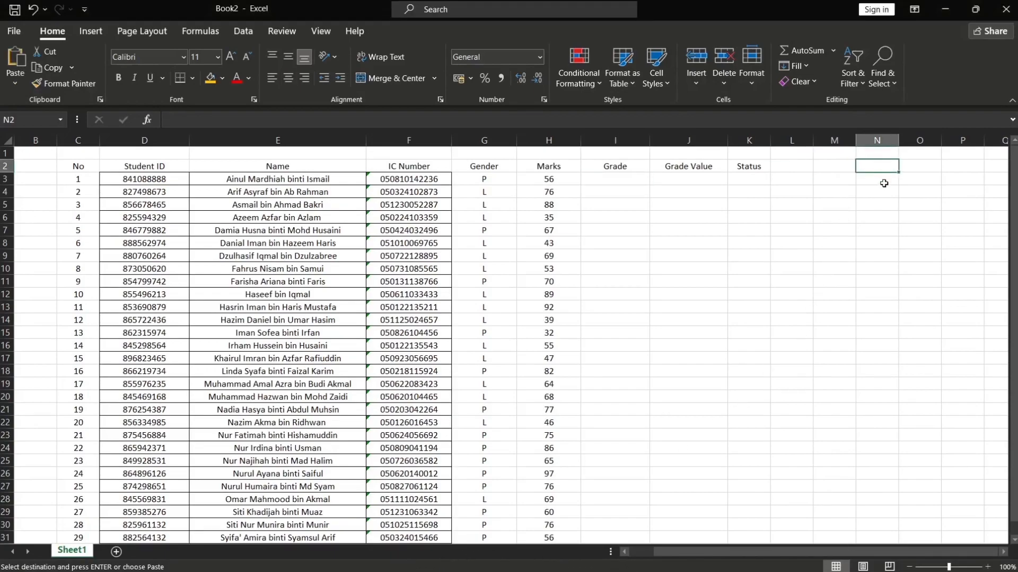
key(ctrl+v)
drag(799, 552, 853, 549)
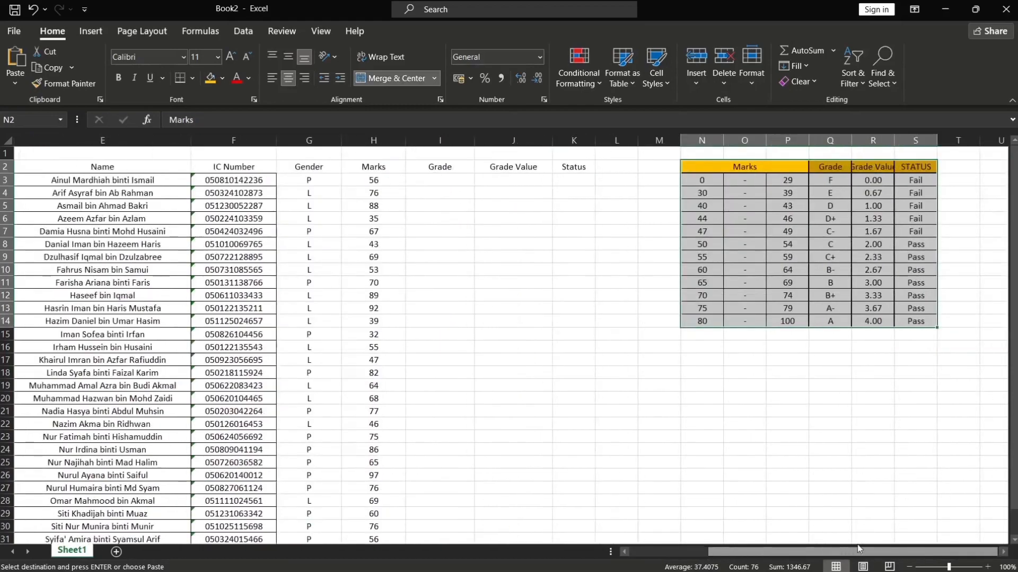
Widen the reference table's Grade Value column to fit its header
click(883, 141)
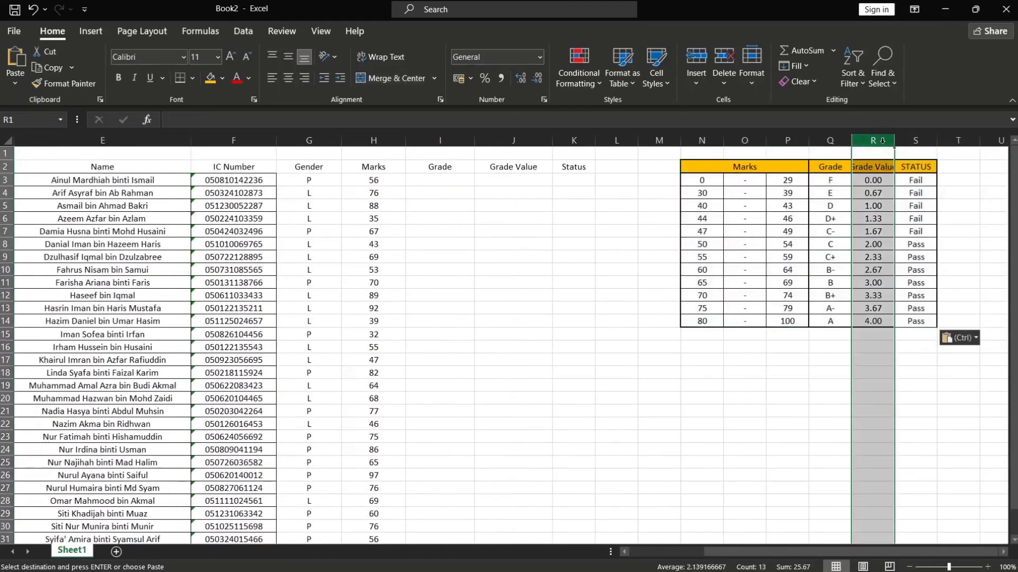
drag(894, 141, 907, 140)
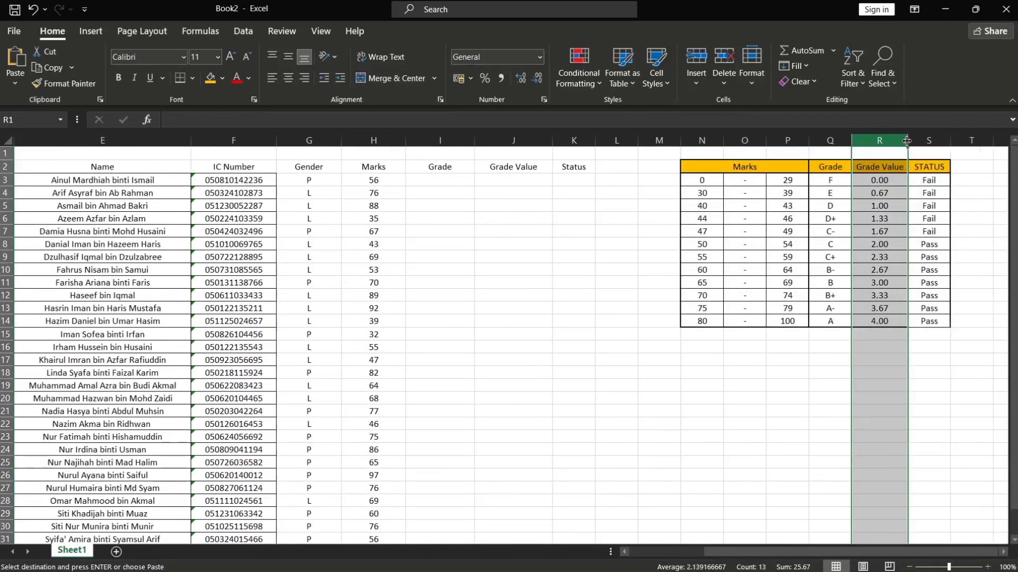
click(816, 412)
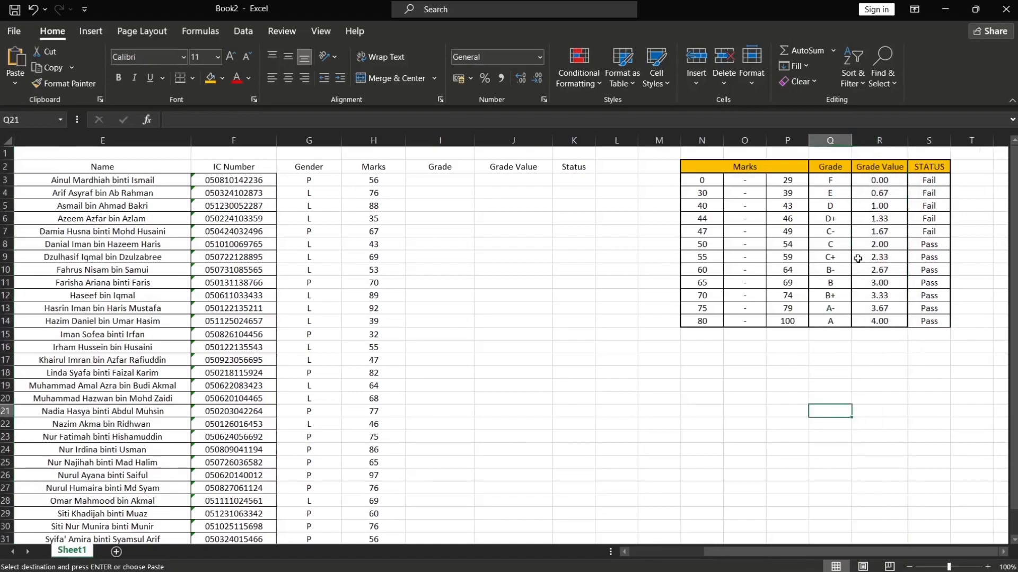
Enter a VLOOKUP formula in the first Grade cell looking up the mark in the reference table N3:S14, column 4, TRUE
double_click(449, 181)
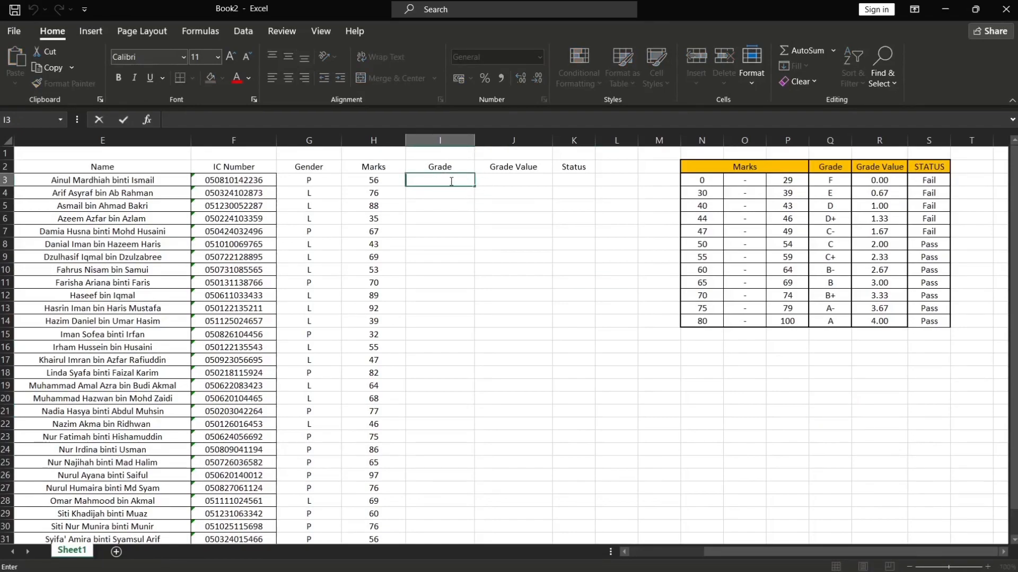
text(=VLO)
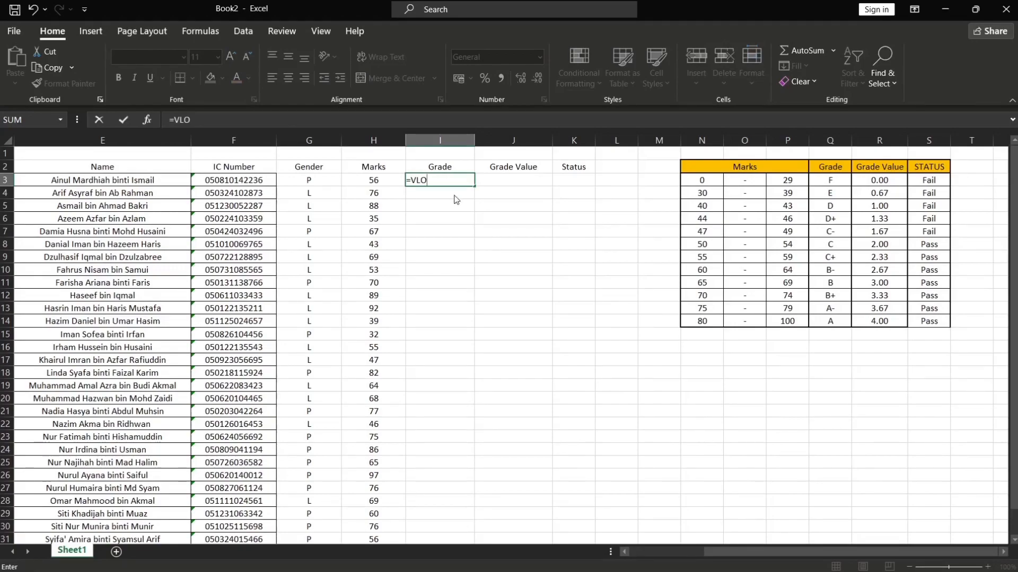
text(OKUP()
click(365, 182)
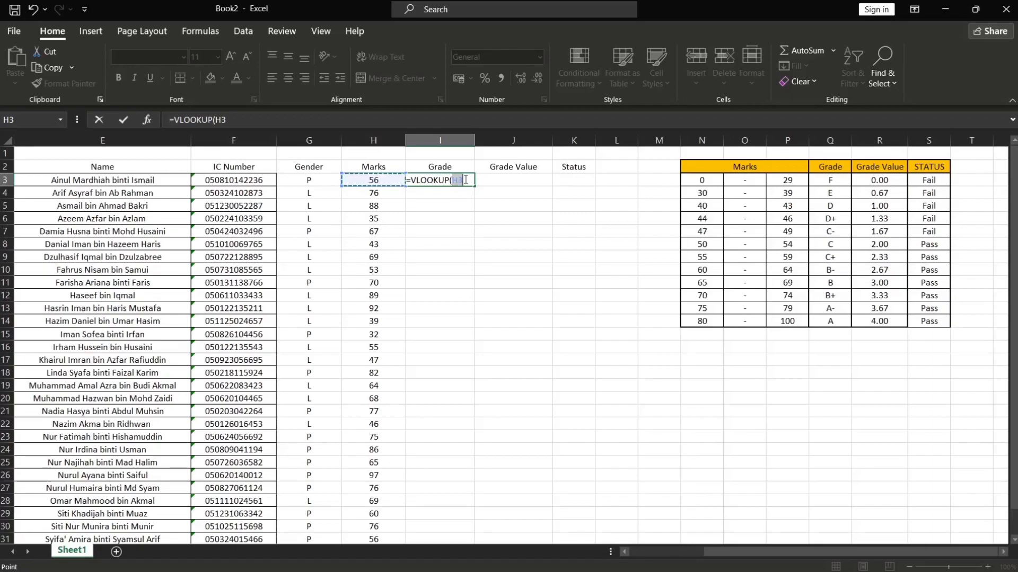
text(,)
drag(692, 184, 919, 323)
click(442, 178)
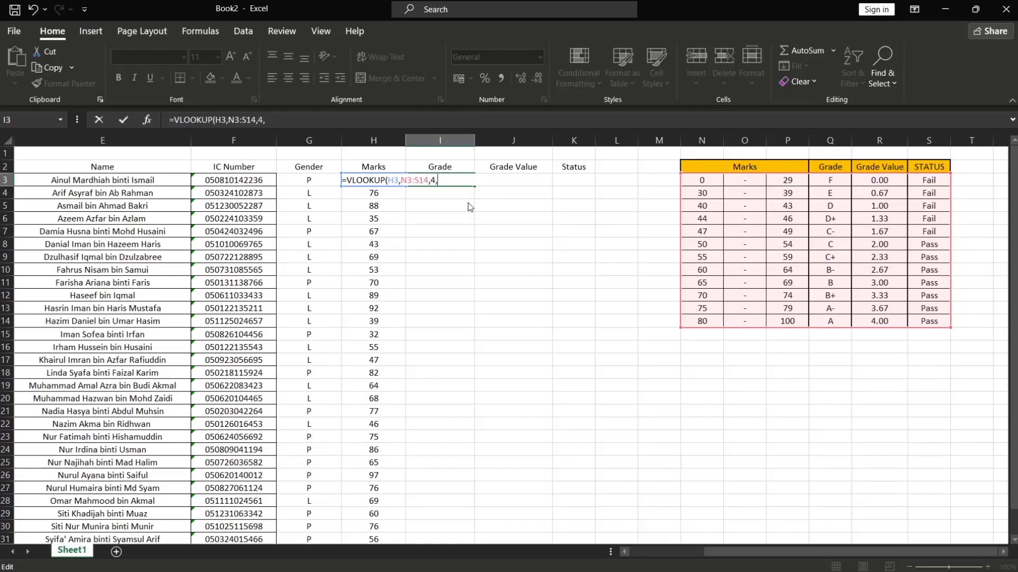
text(TRUE)
key(Return)
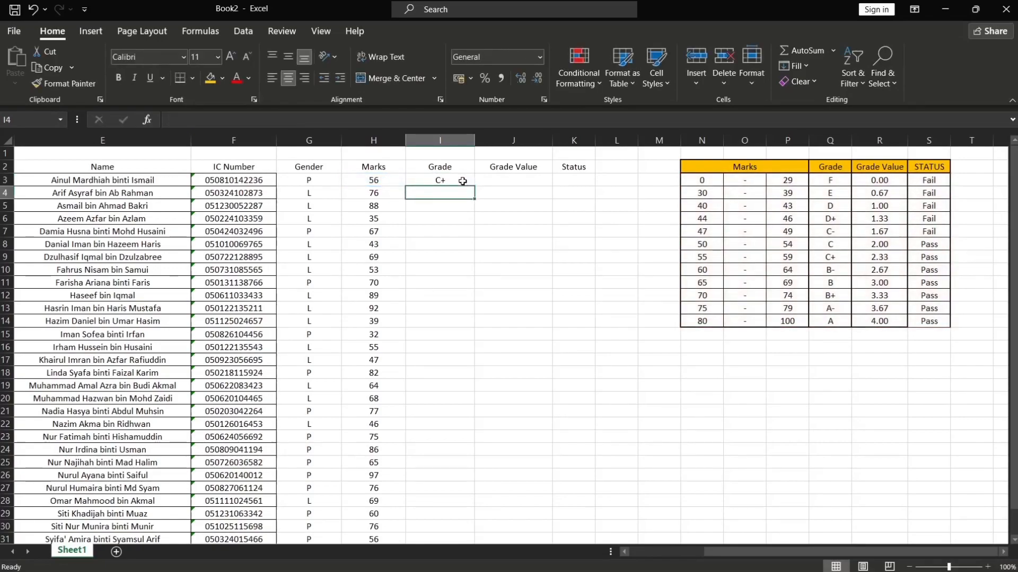
Fill the grade formula down the Grade column for all students
click(459, 181)
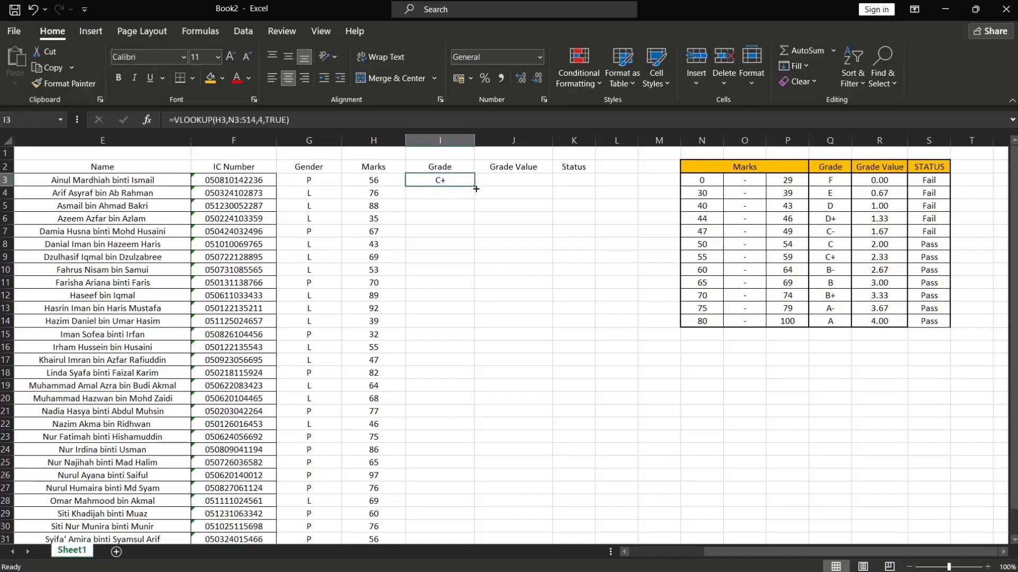
drag(473, 187, 470, 500)
scroll(546, 423, up, 2)
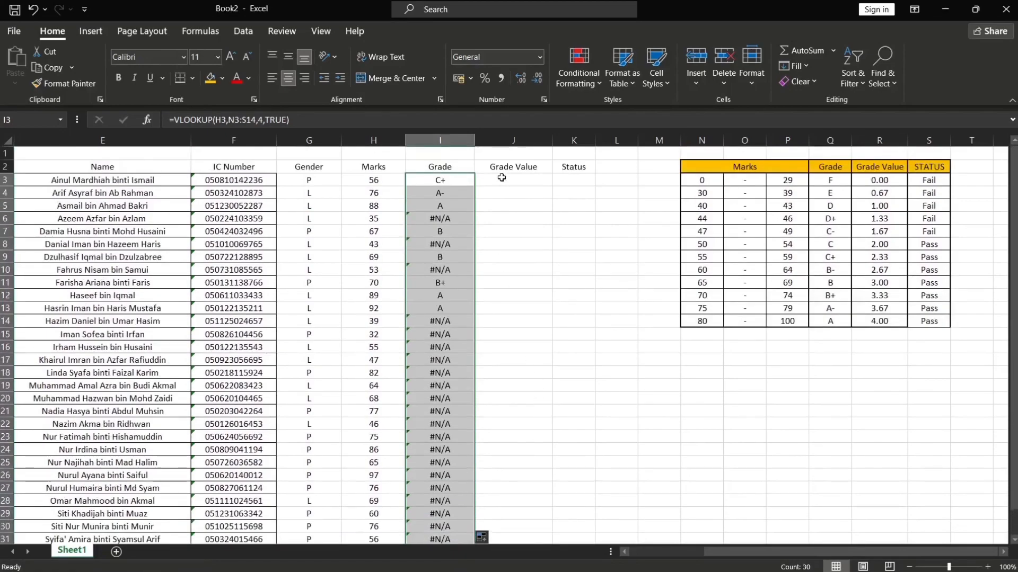
Lock the grade formula's table range as N$3:S$14 and fill the corrected formula down for all 30 students
click(443, 181)
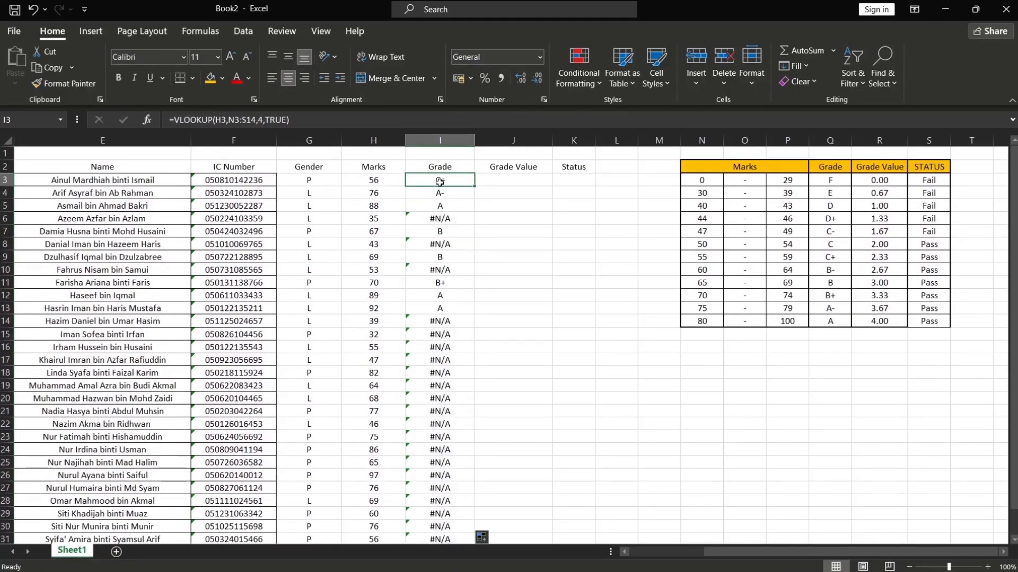
double_click(439, 181)
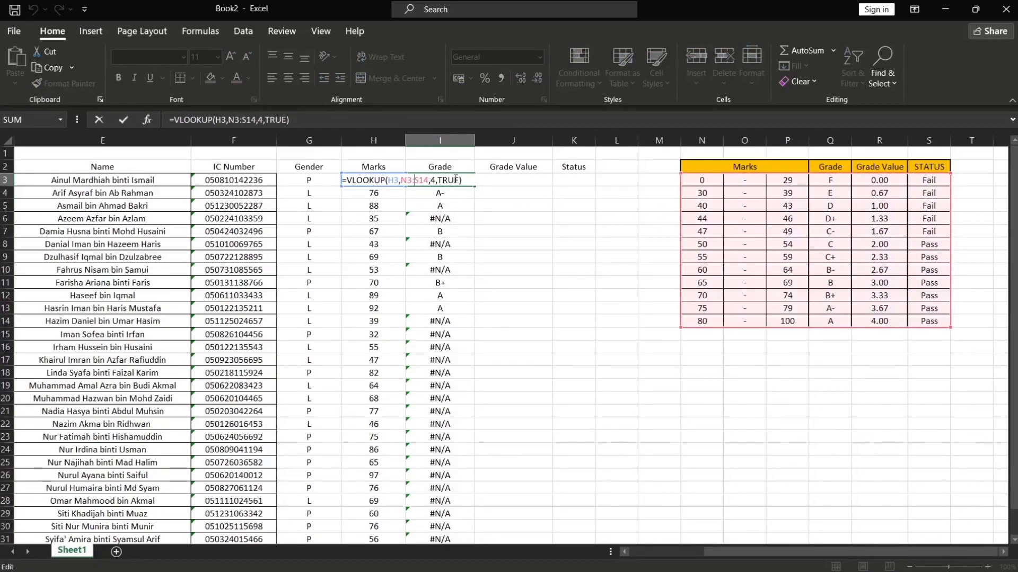
double_click(445, 219)
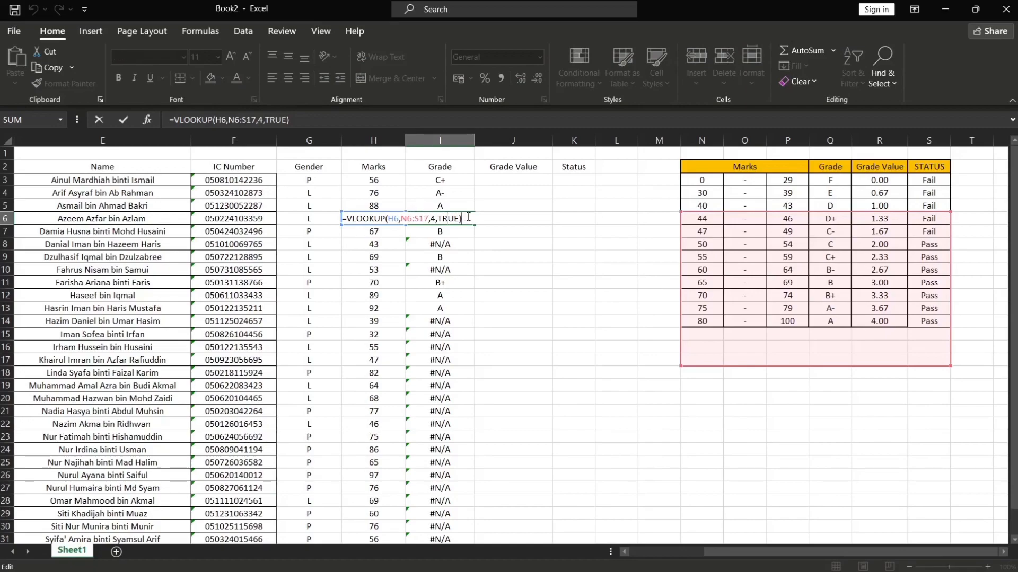
double_click(442, 181)
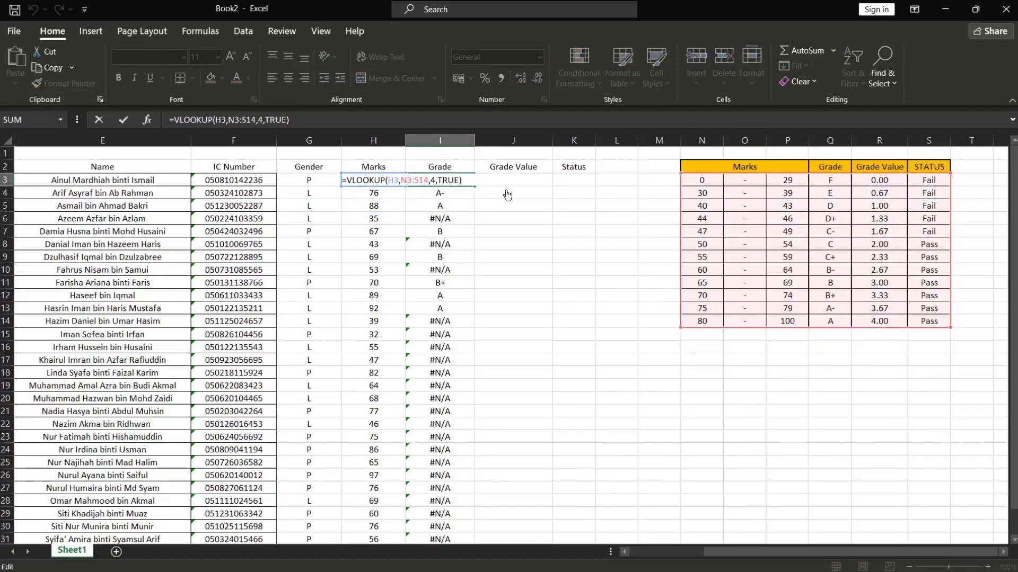
text($3:S)
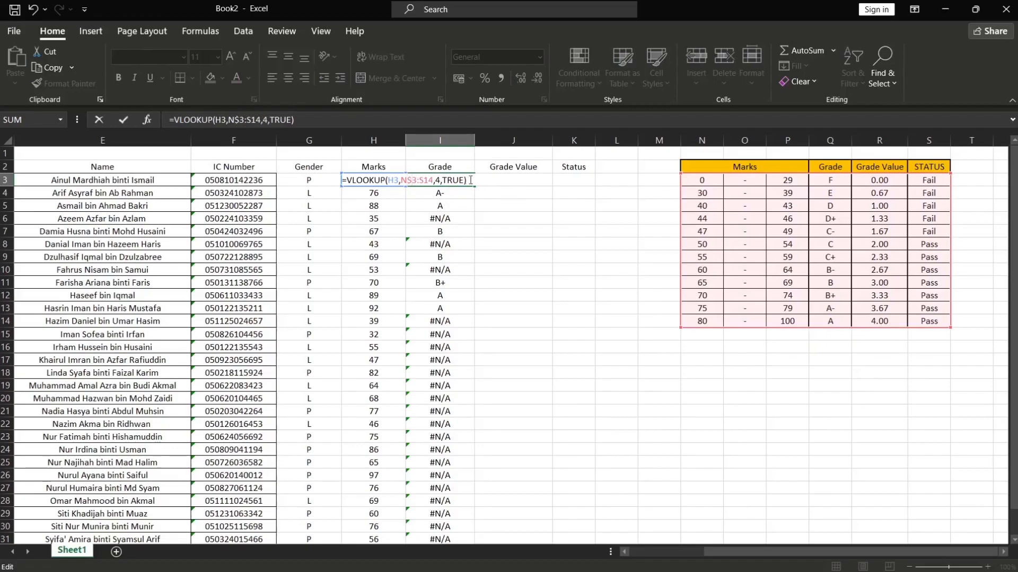
text($)
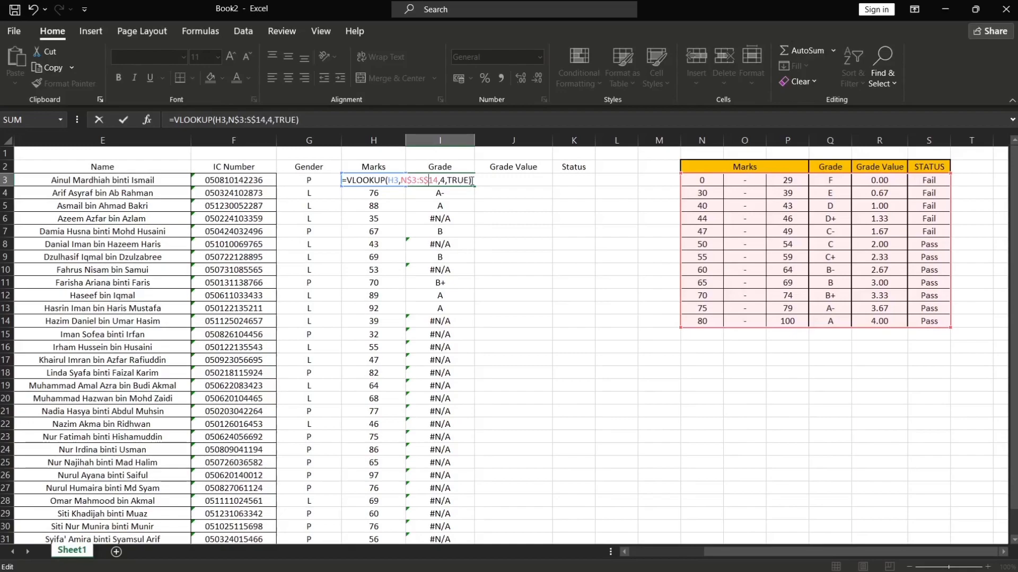
key(ctrl+Return)
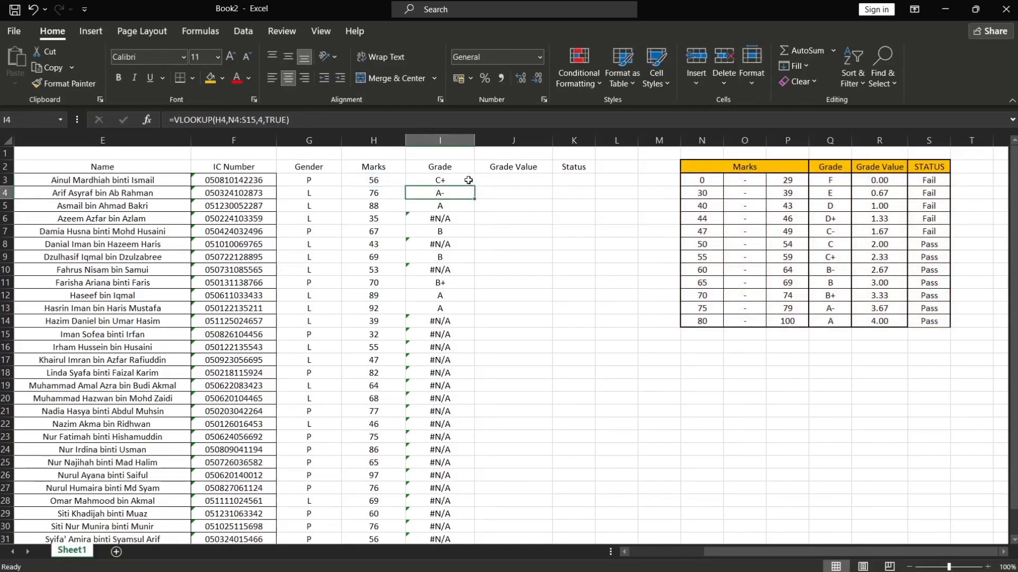
drag(473, 187, 453, 508)
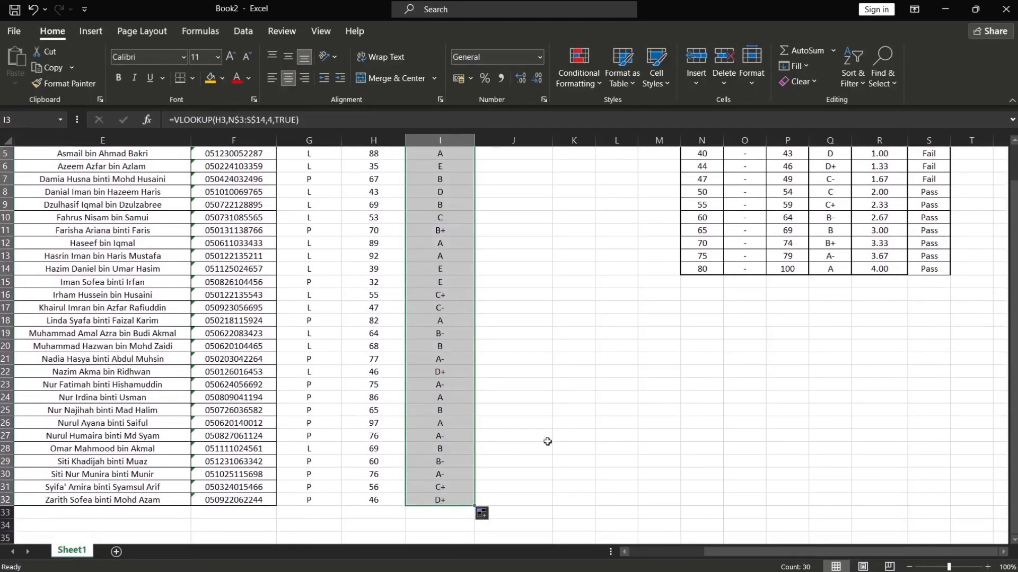
scroll(548, 443, up, 2)
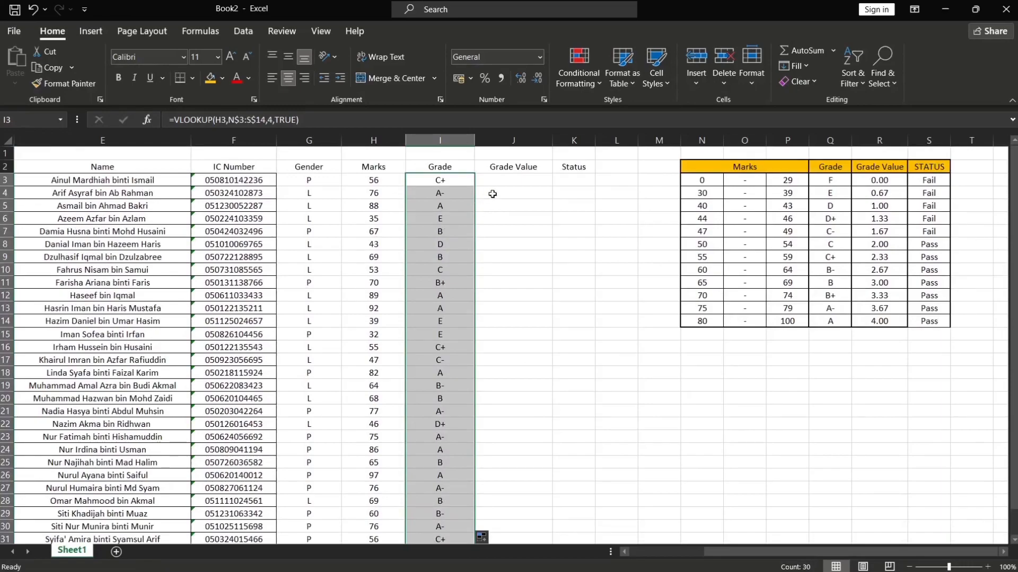
Enter a VLOOKUP formula in the first Grade Value cell using the mark, table N$3:S$14, column 5 and TRUE
click(518, 180)
double_click(519, 179)
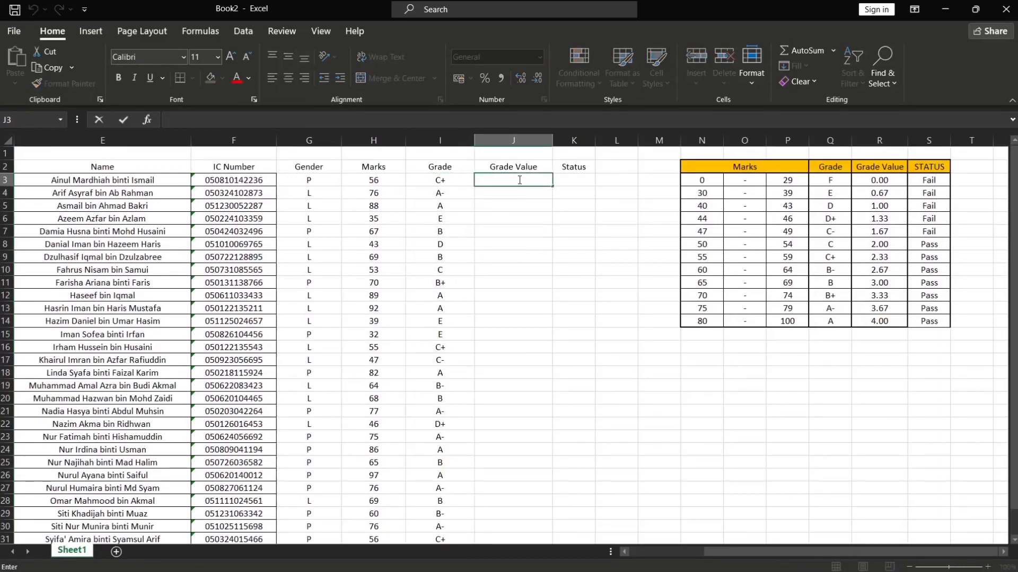
text(=VLOOKUP)
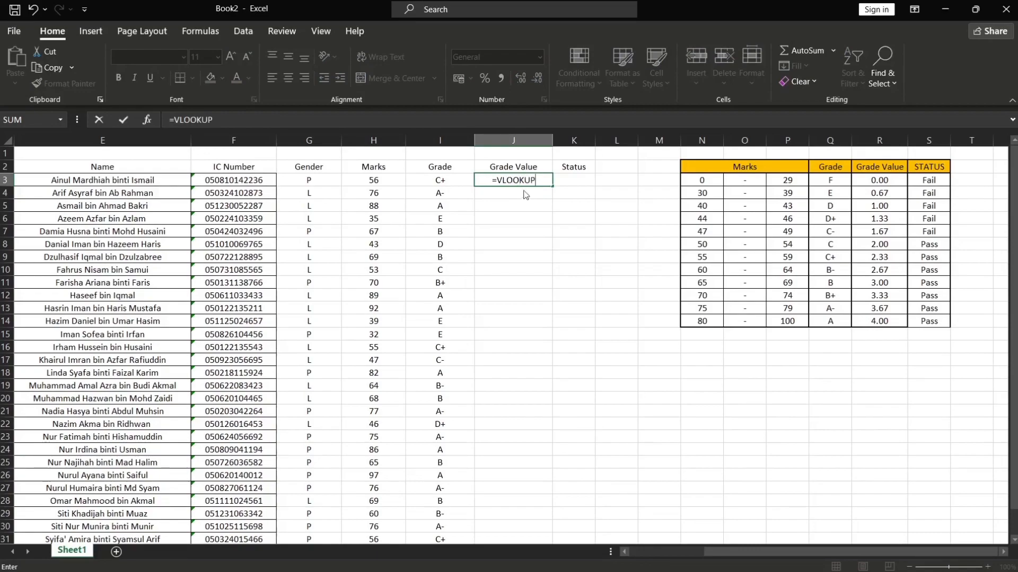
text(()
click(379, 181)
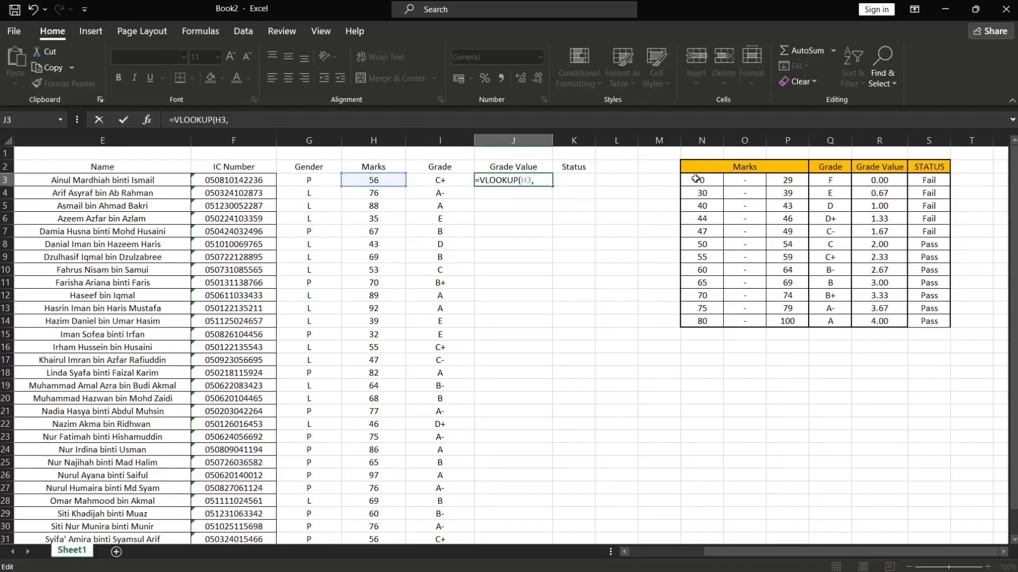
drag(696, 179, 918, 318)
click(497, 181)
text($3:S14)
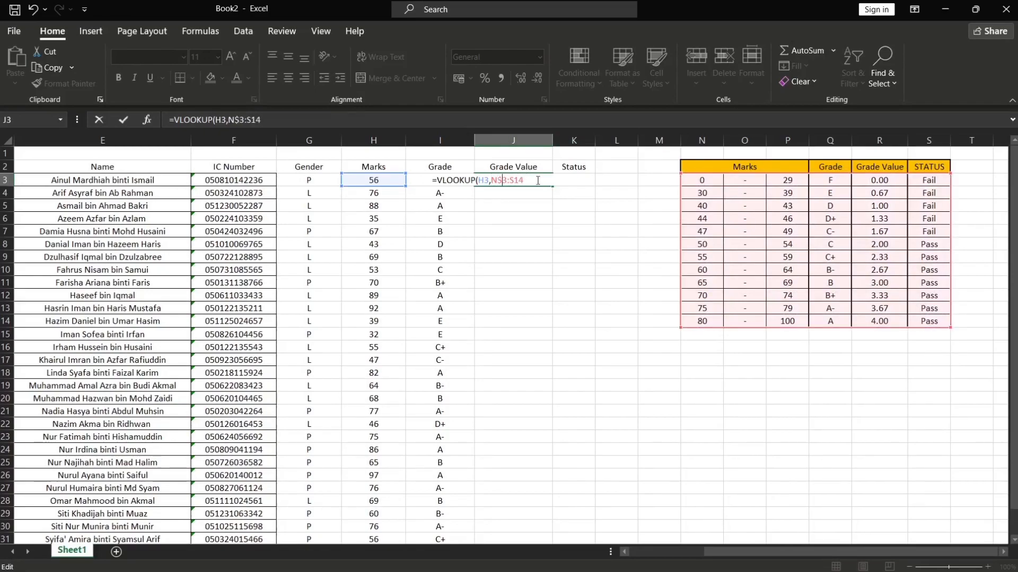
click(510, 181)
text($14,)
text(5,TRUE)
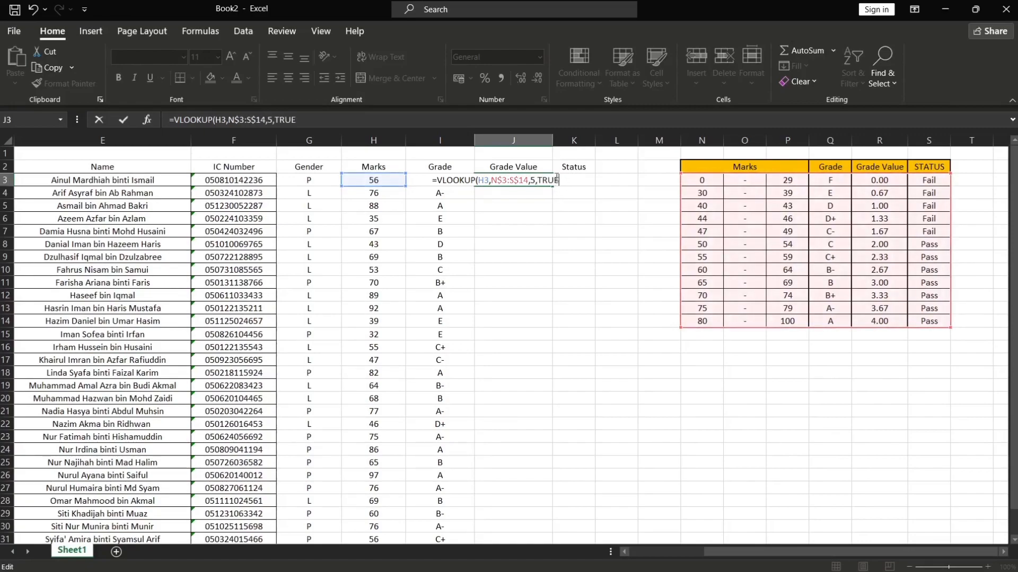
text())
key(Return)
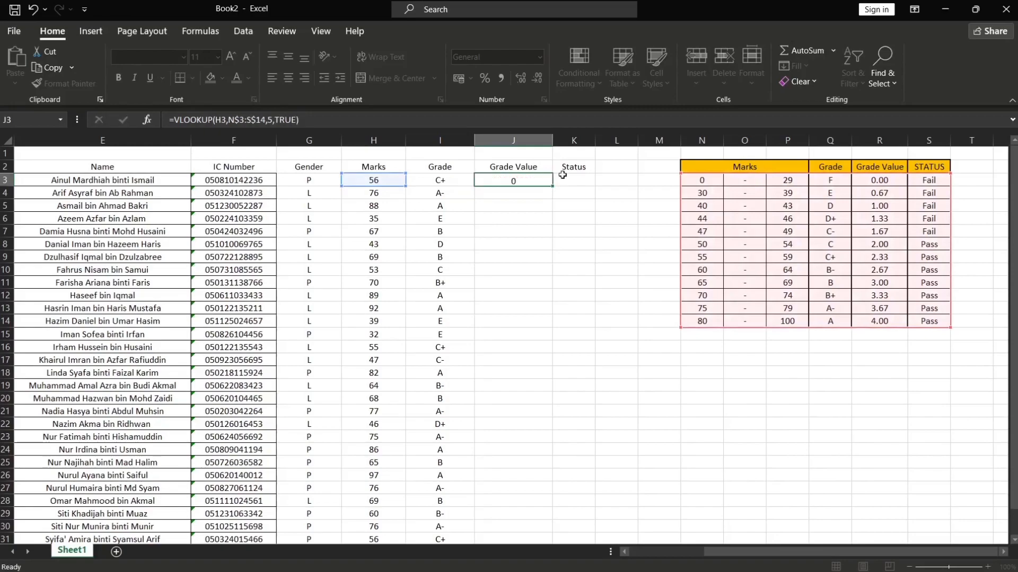
Fill the grade value formula down for all 30 students
click(528, 180)
drag(552, 194, 528, 531)
scroll(606, 416, up, 1)
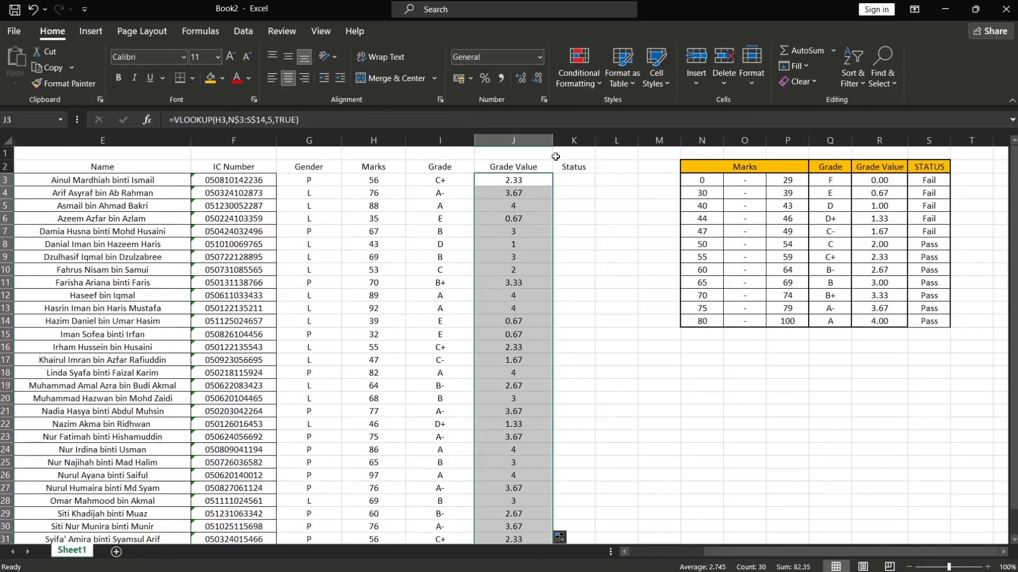
Format the whole Grade Value column with the Number format
click(512, 135)
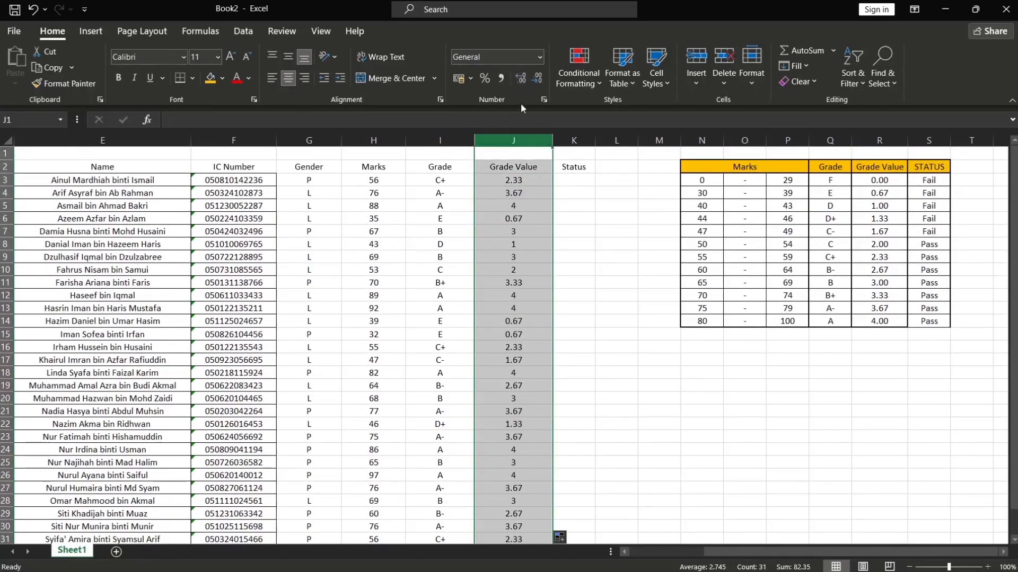
click(540, 58)
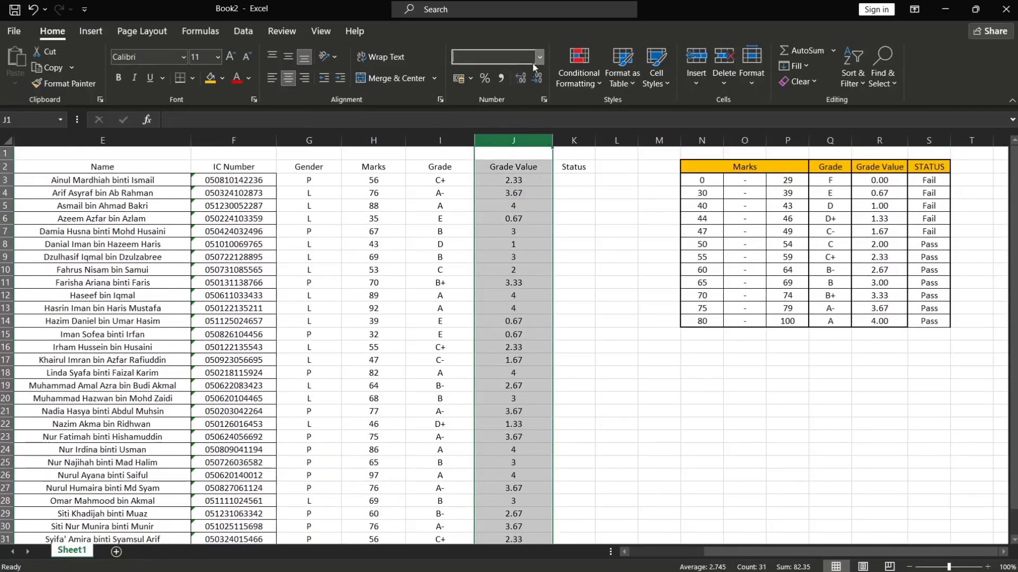
click(518, 109)
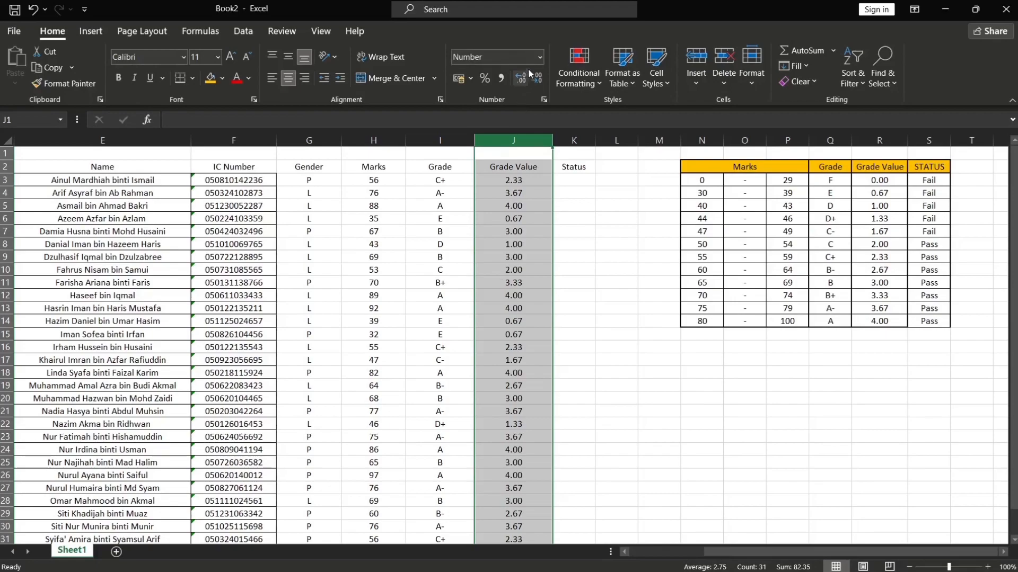
Enter a VLOOKUP formula in the first Status cell using the mark, table N$3:S$14, column 6 and TRUE
click(576, 180)
double_click(579, 181)
text(=)
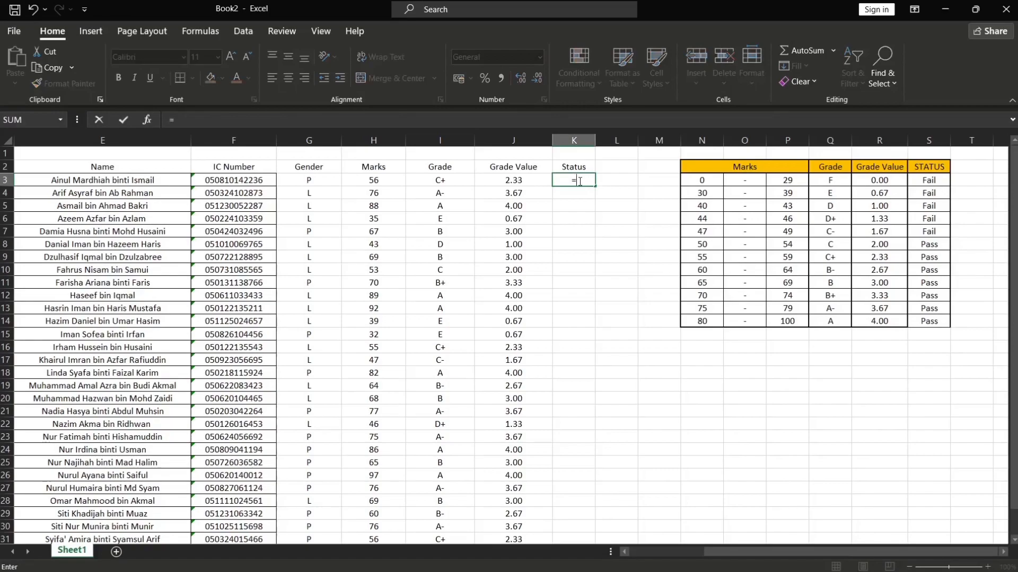
text(VLOOKUP)
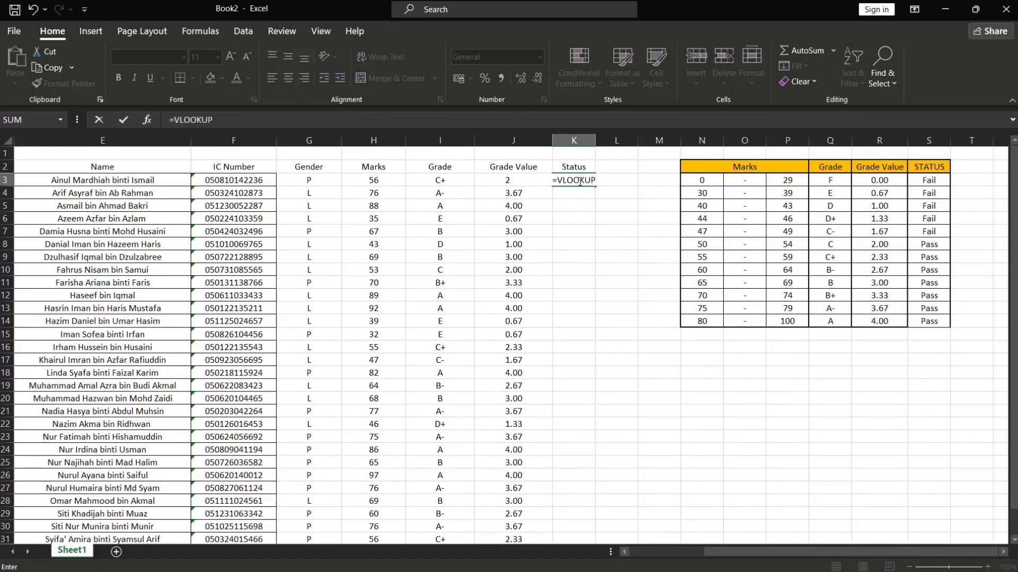
text(()
click(366, 181)
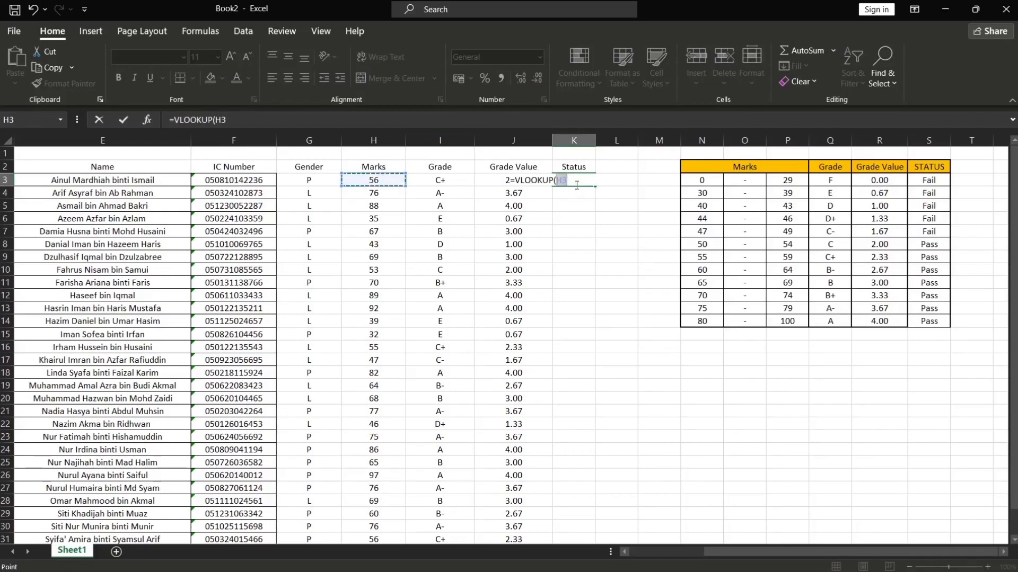
text(,)
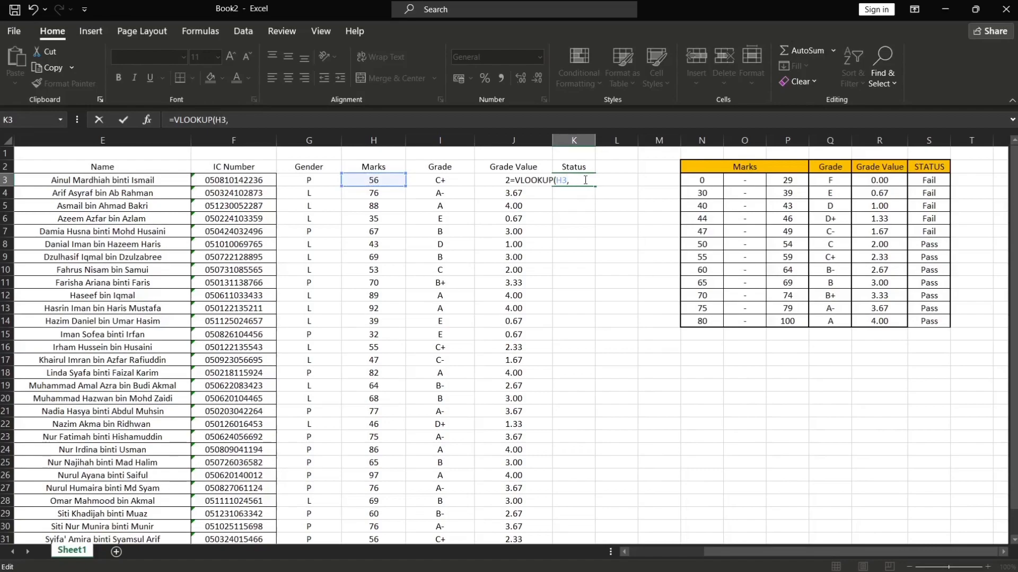
drag(689, 180, 929, 321)
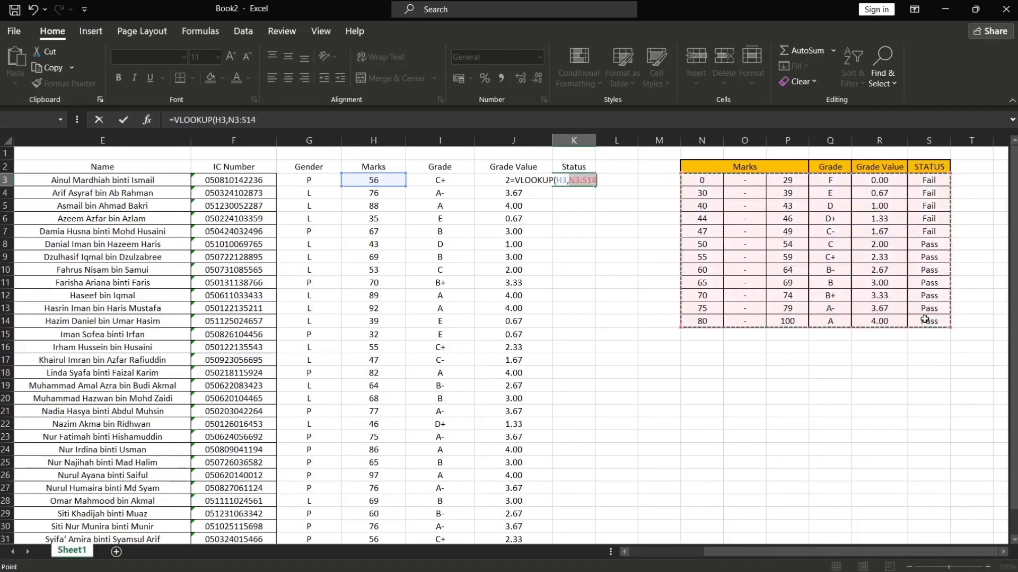
click(575, 180)
text($)
click(593, 182)
text($14,)
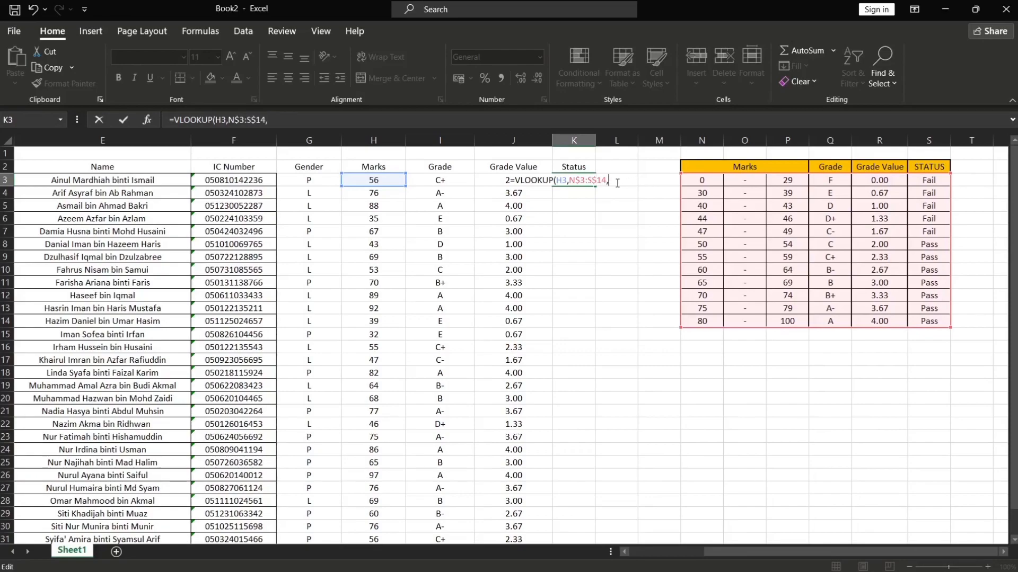
text(6,)
double_click(639, 211)
text())
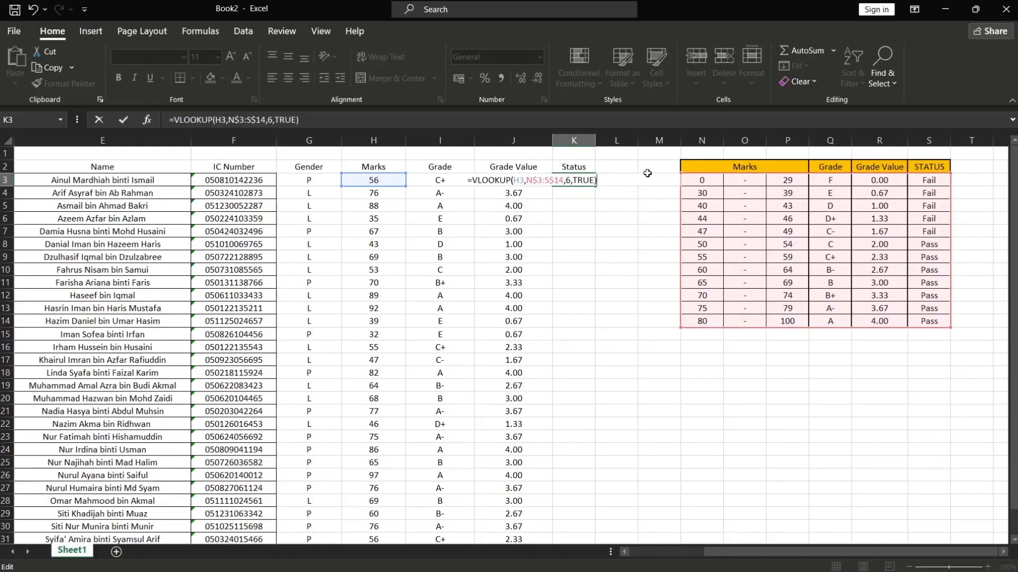
key(Return)
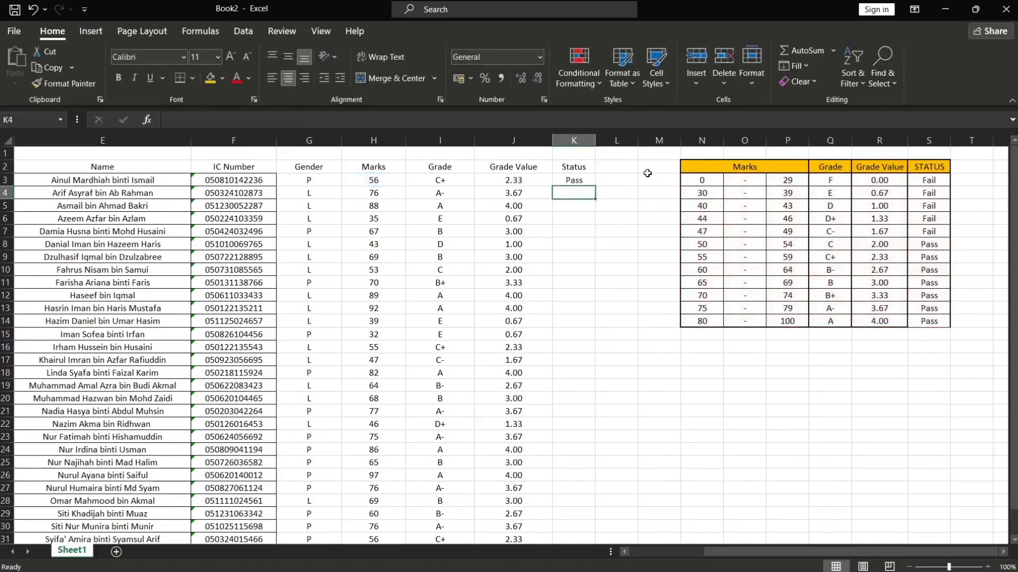
Fill the status formula down for all 30 students
click(586, 182)
drag(595, 185, 572, 503)
scroll(659, 348, up, 2)
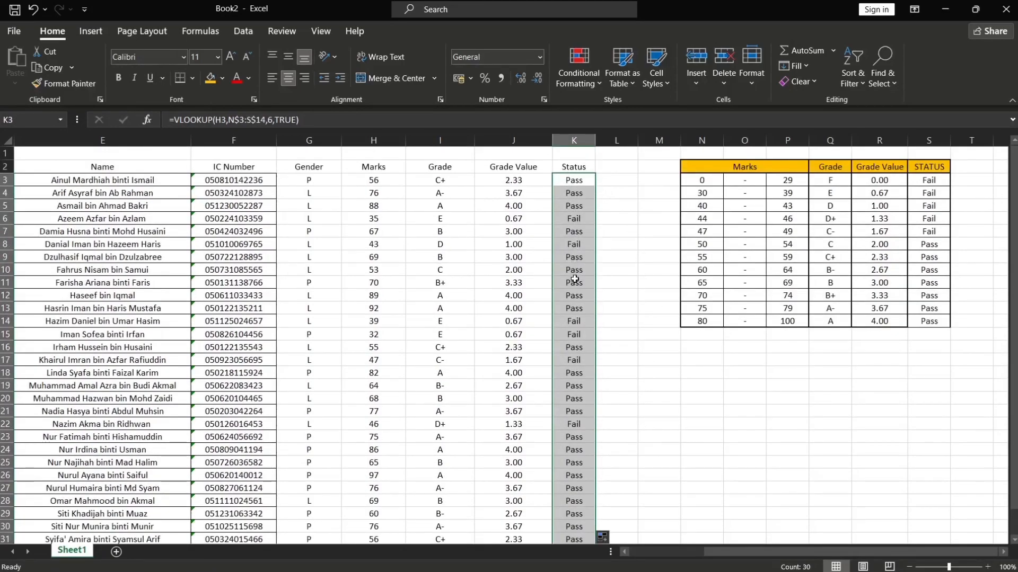
Enter the header Grade in cell C34 below the student table
scroll(575, 291, down, 2)
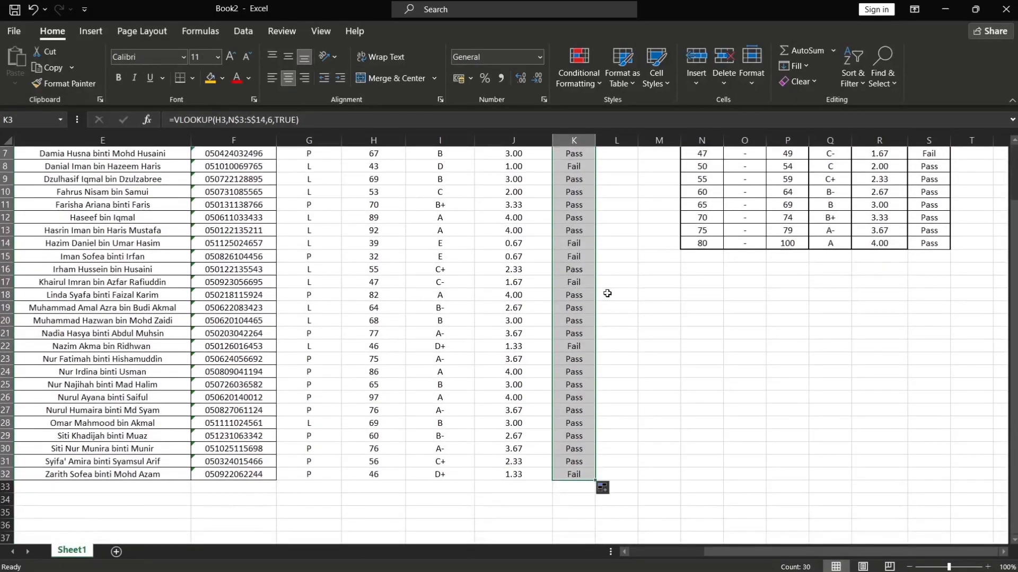
click(607, 294)
scroll(623, 302, up, 2)
scroll(606, 248, down, 3)
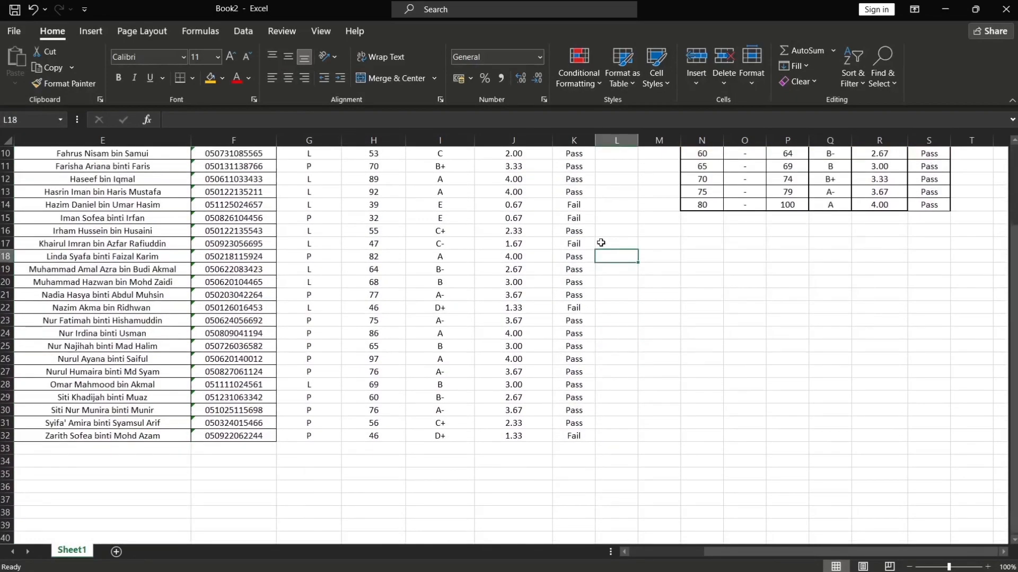
scroll(600, 265, down, 4)
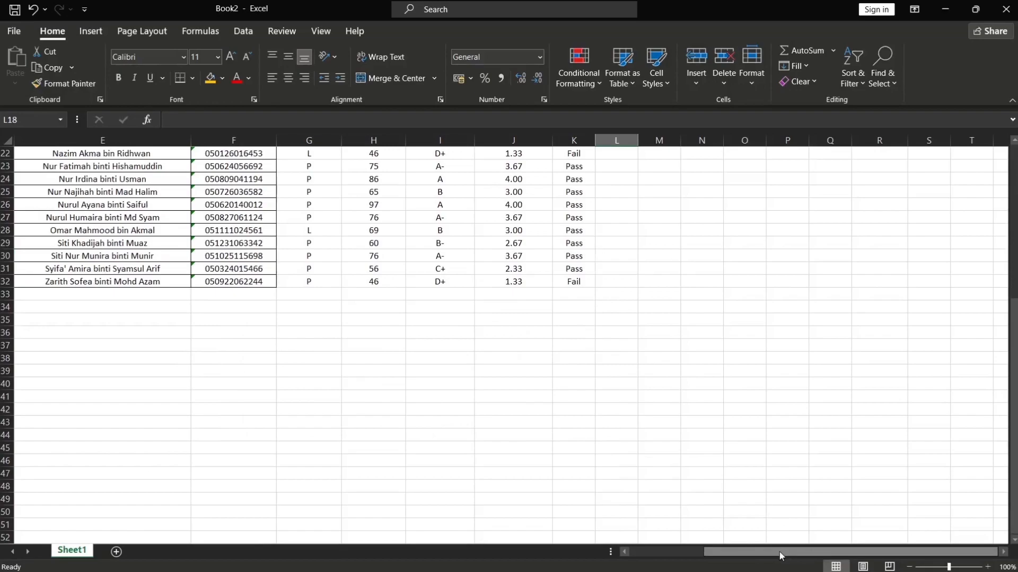
drag(779, 552, 706, 554)
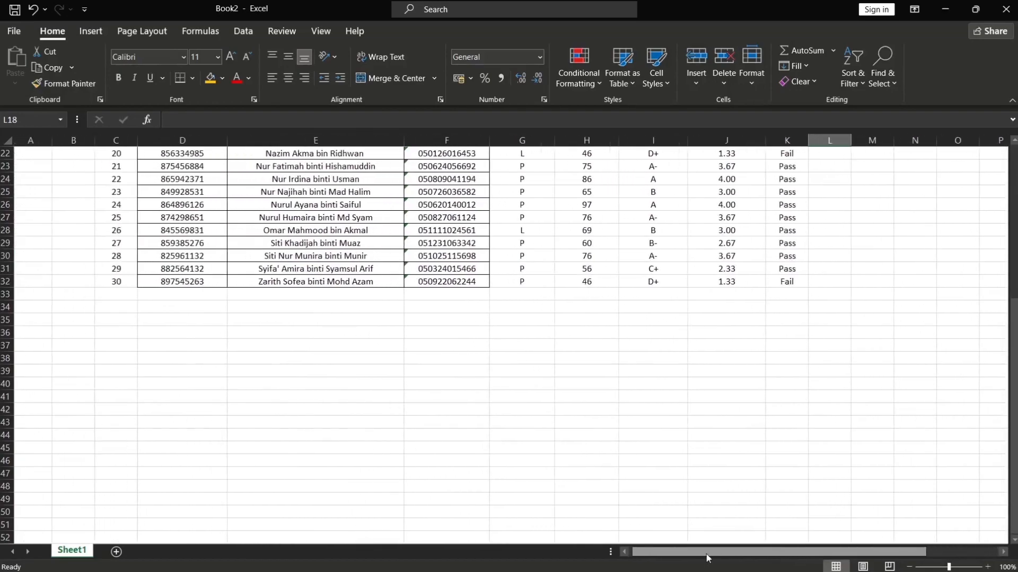
double_click(119, 306)
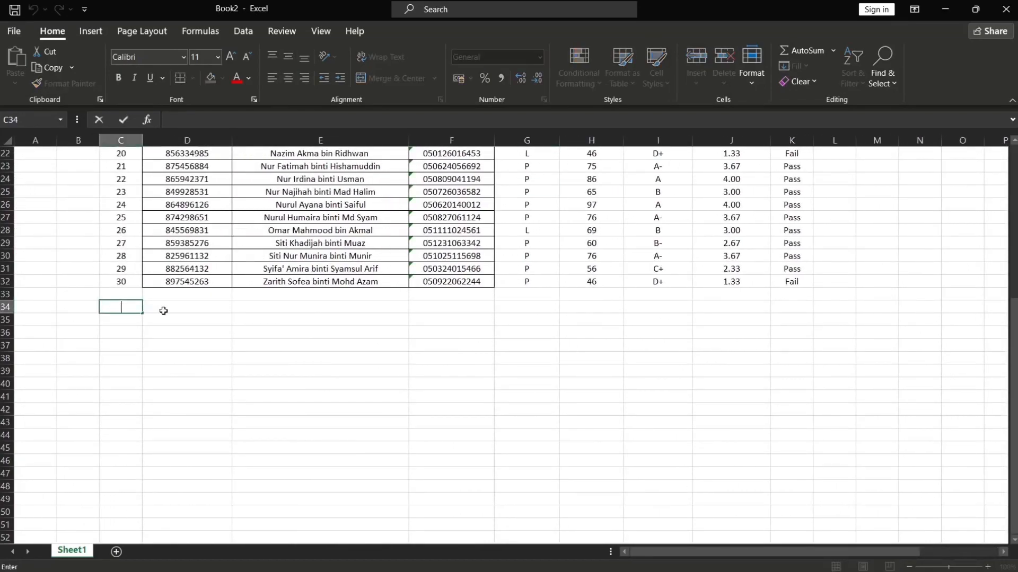
text(grade)
key(BackSpace)
key(BackSpace)
key(BackSpace)
key(BackSpace)
key(BackSpace)
text(Grade)
key(Return)
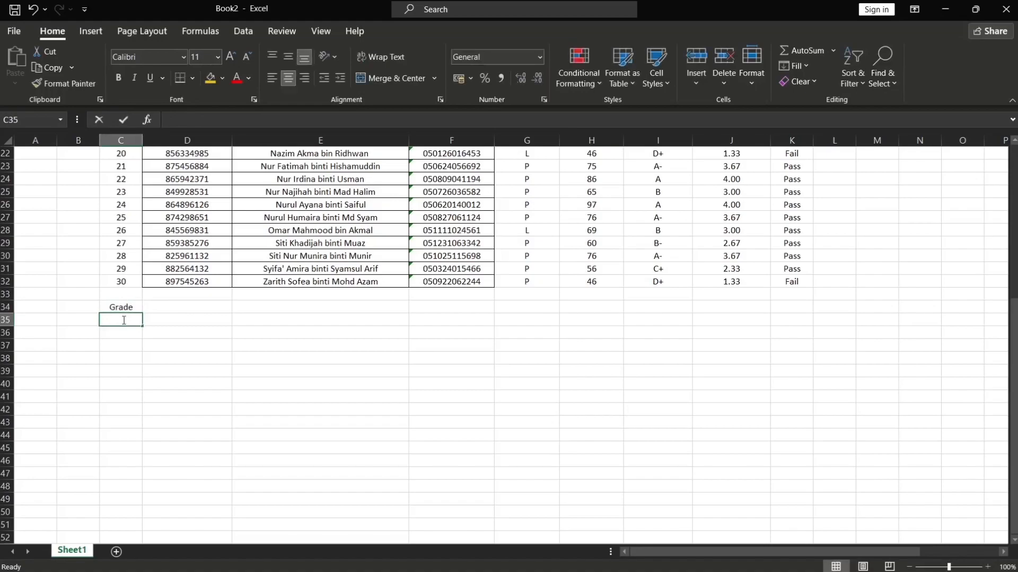
List the grades A, A-, B+, B, B-, C+, C, C-, D+, D, E and F down the Grade column below the header
text(A)
key(Return)
text(A)
key(Return)
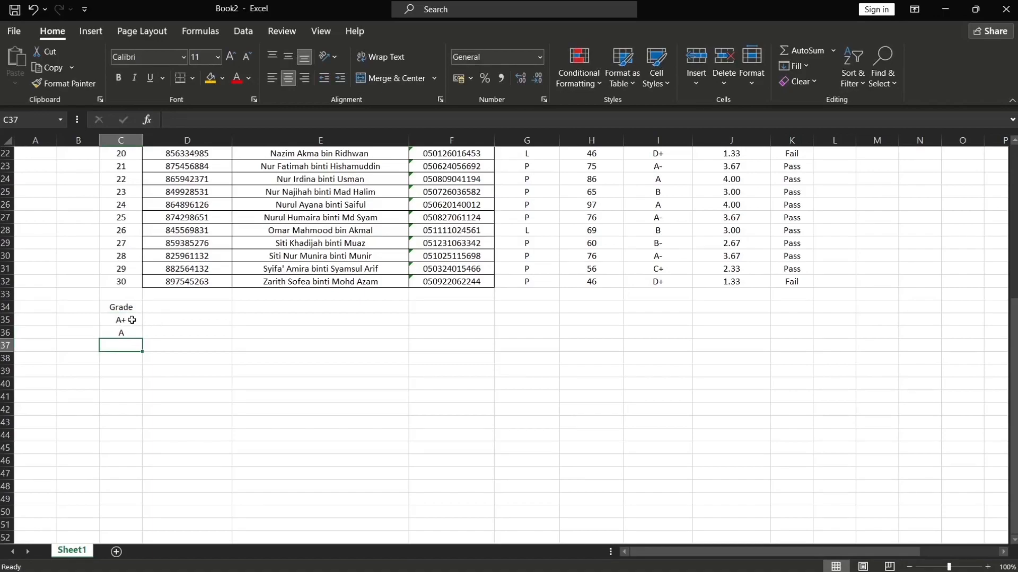
double_click(139, 320)
key(BackSpace)
double_click(141, 333)
text(-)
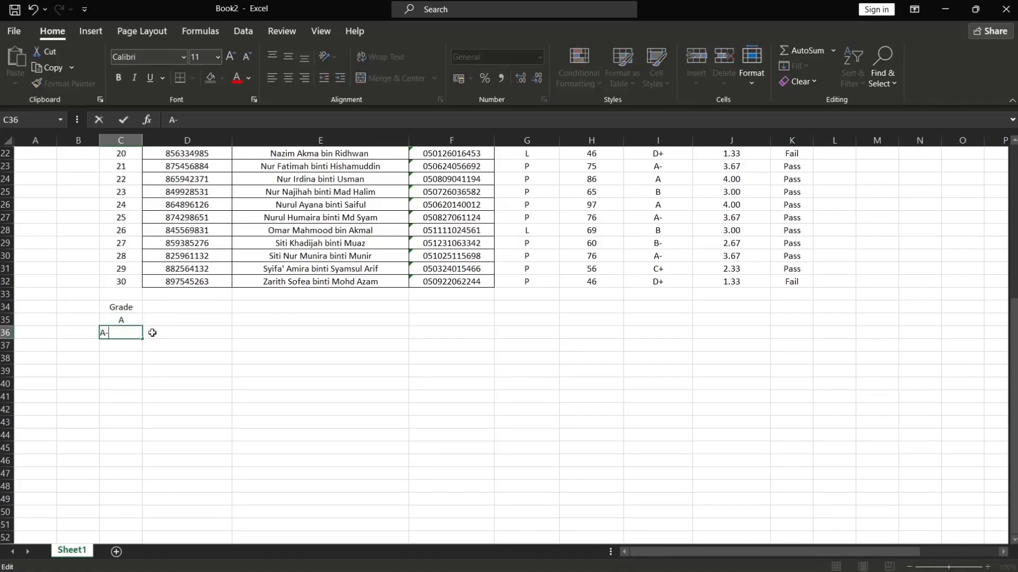
key(Return)
text(B+)
key(Return)
text(B)
key(Return)
text(B-)
key(Return)
text(C+)
key(Return)
text(C)
key(Return)
text(C-)
key(Return)
text(D)
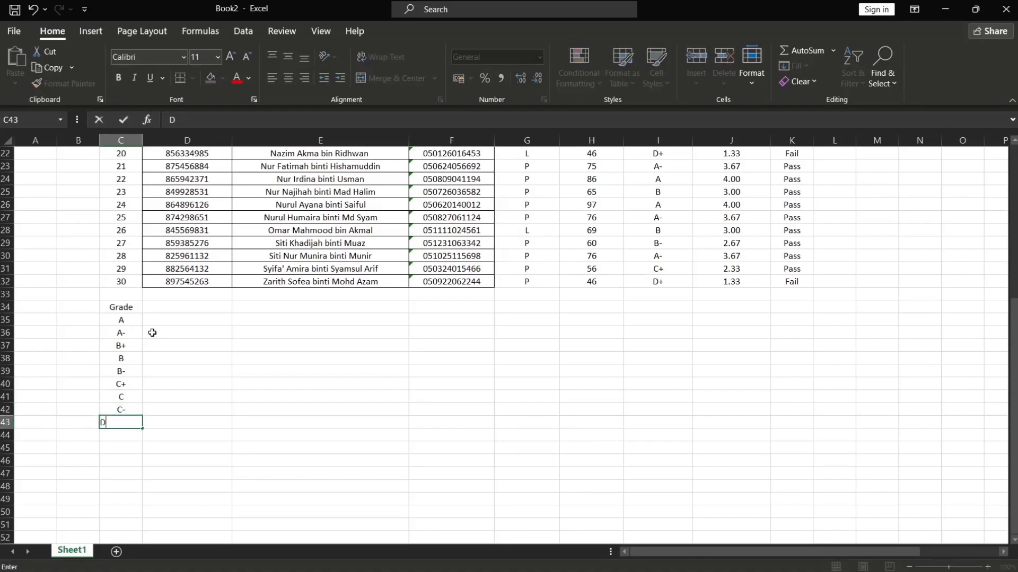
text(+)
key(Return)
text(D)
key(Return)
text(E)
key(Return)
text(F)
key(Return)
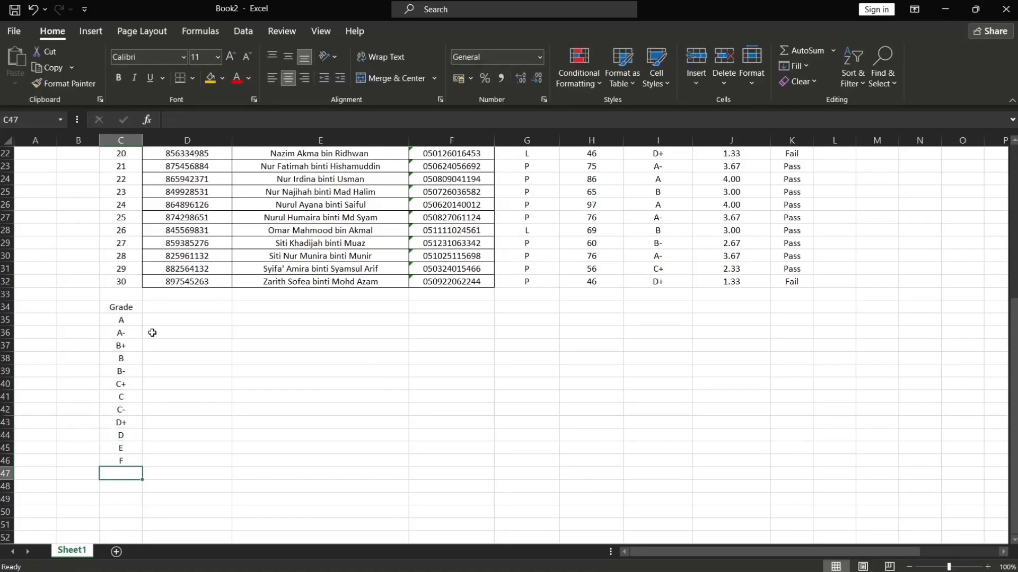
Enter the header No Of Students next to the Grade header
click(182, 306)
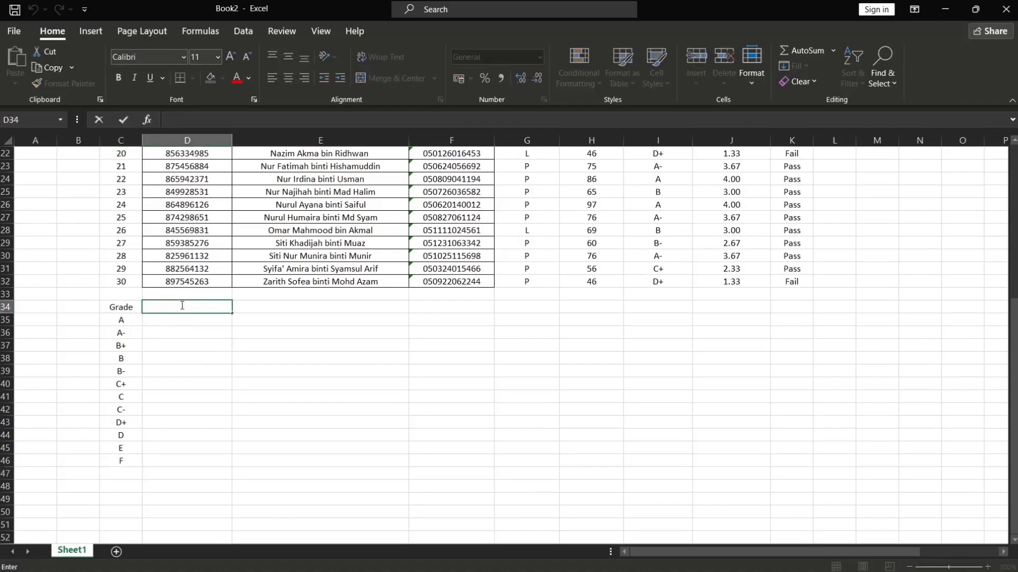
text(No Of Studentd)
key(Return)
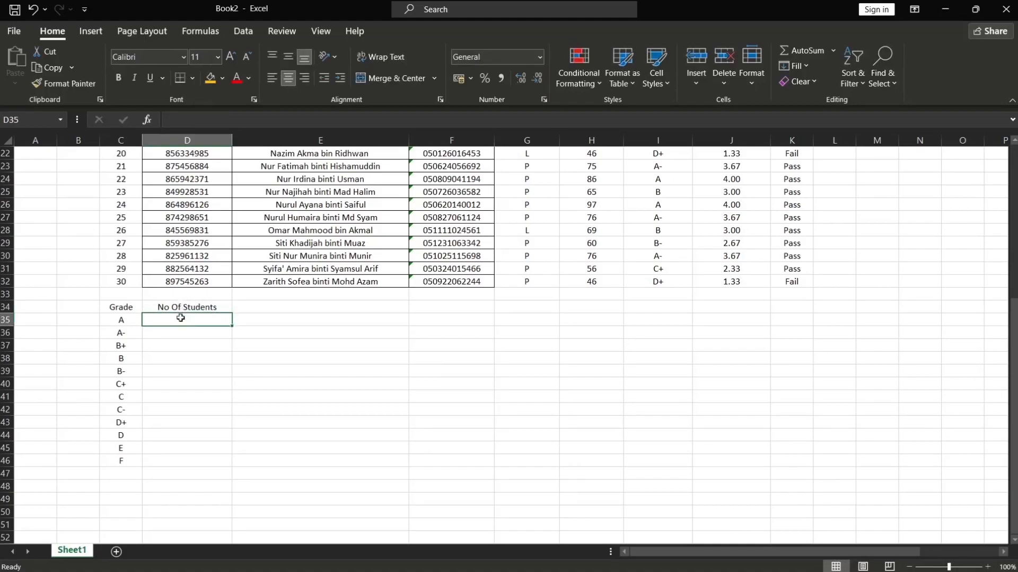
Enter a COUNTIF formula in the first count cell counting grade "A" in range I$3:I$32
double_click(181, 321)
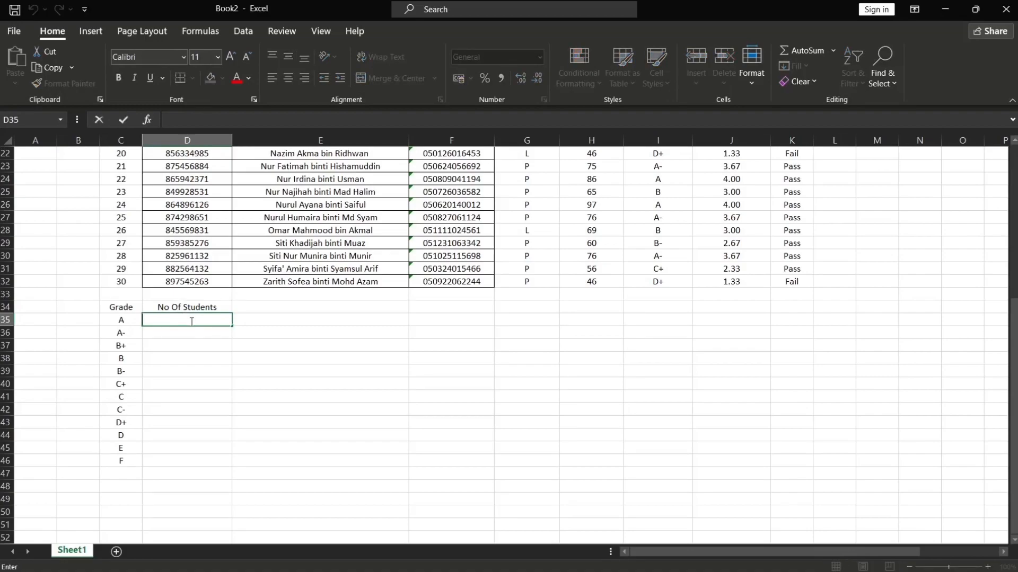
text(=COU)
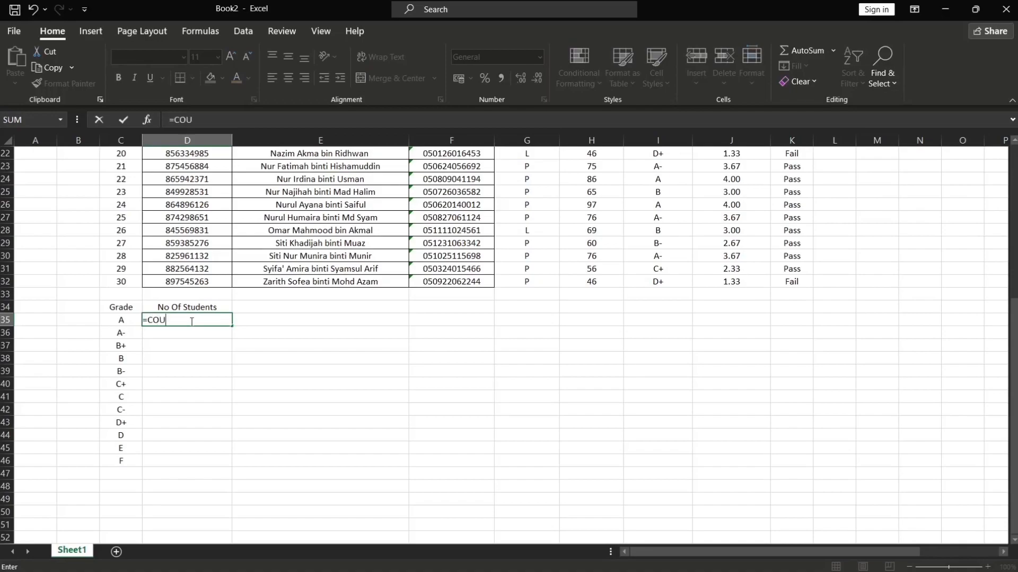
text(NTIF()
scroll(408, 339, up, 7)
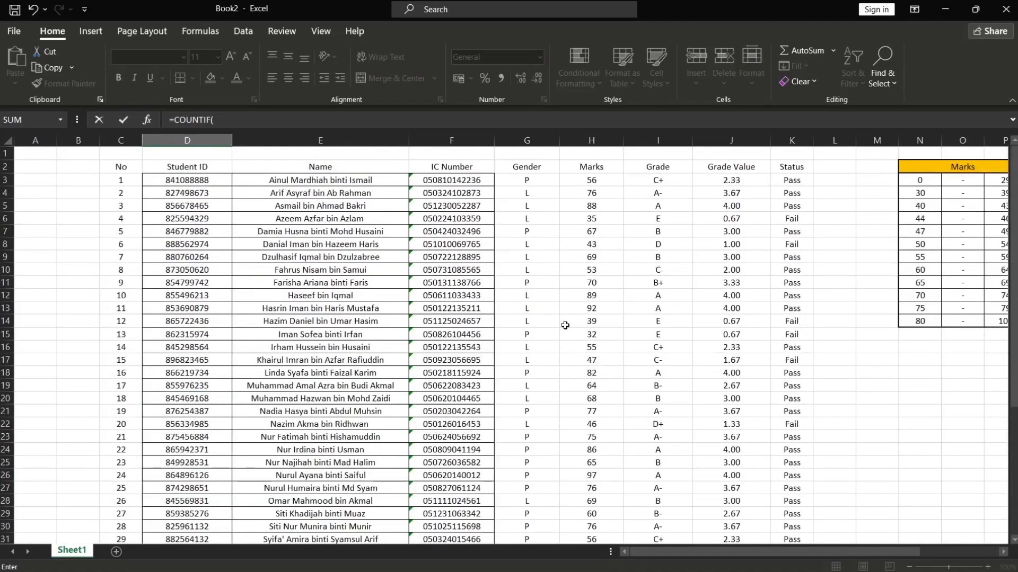
click(598, 180)
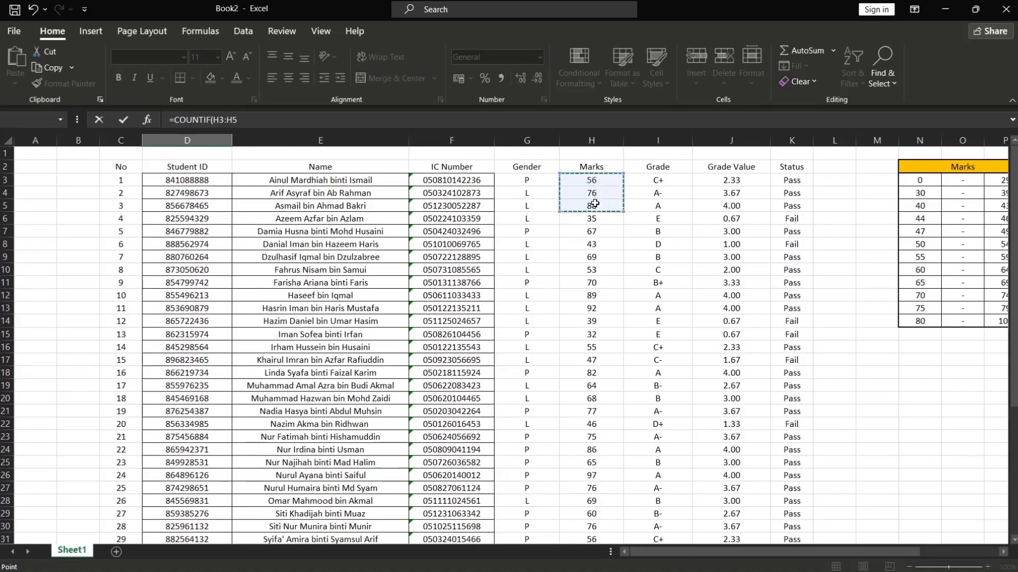
click(633, 180)
drag(633, 179, 648, 526)
scroll(405, 348, down, 6)
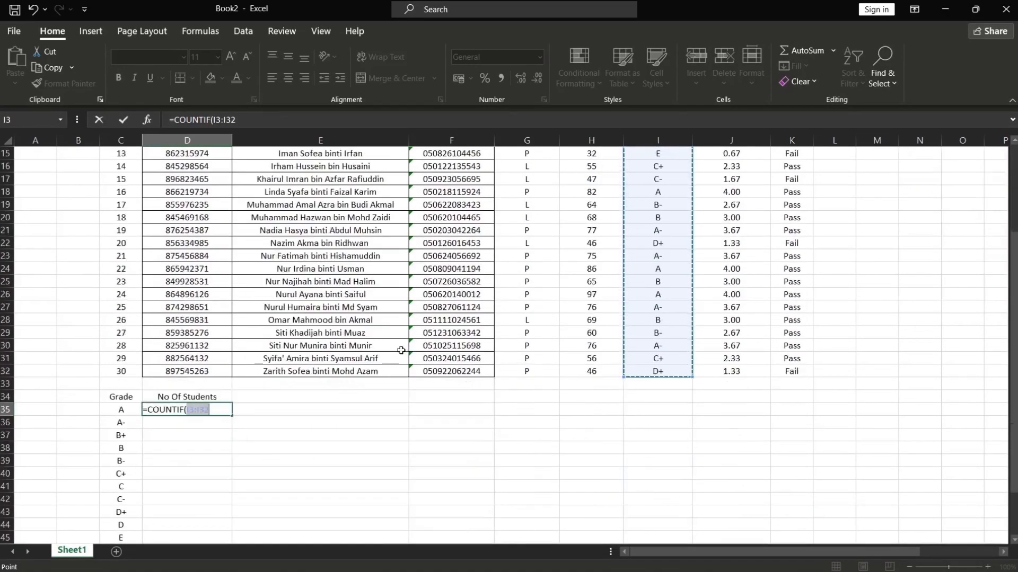
click(230, 331)
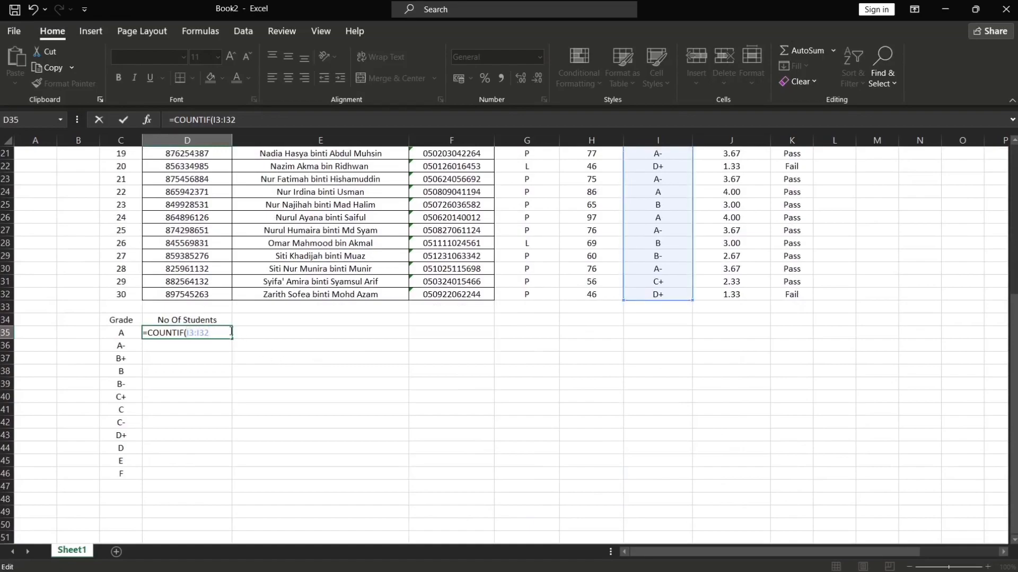
key(Left)
key(Left)
key(Left)
key(Left)
key(Left)
key(Left)
key(Left)
key(Right)
text($3:I$)
text(A)
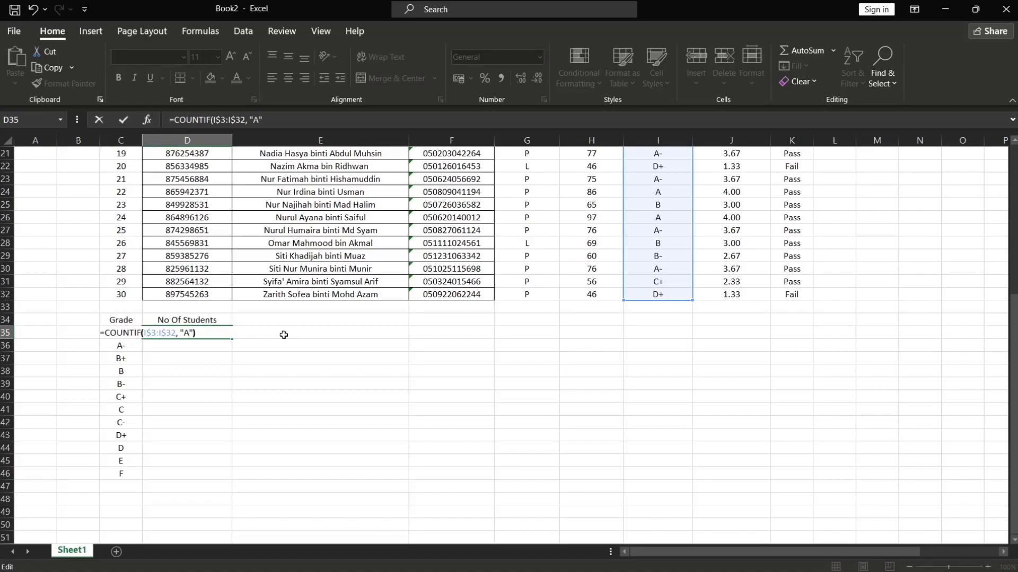
key(Return)
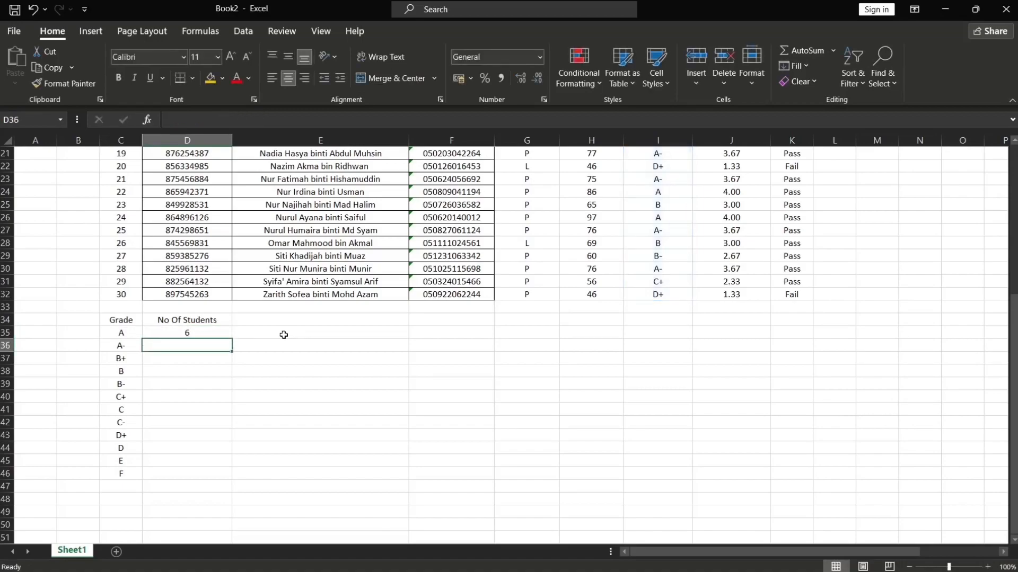
Fill the count formula down for all twelve grades
click(196, 334)
drag(234, 340, 221, 482)
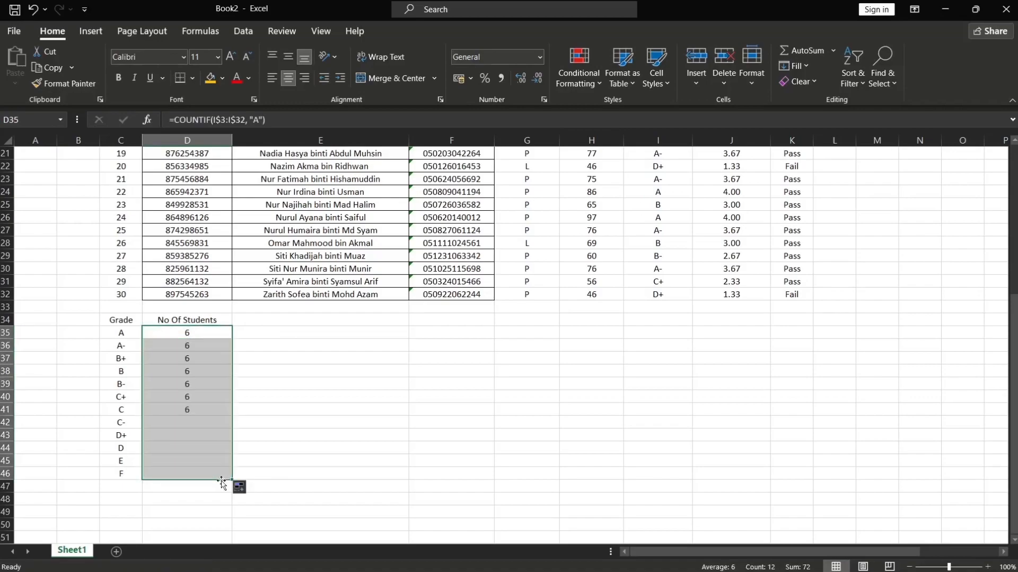
Change the copied formulas' criteria to "A-", "B+" and "B" for the matching grade rows
double_click(195, 348)
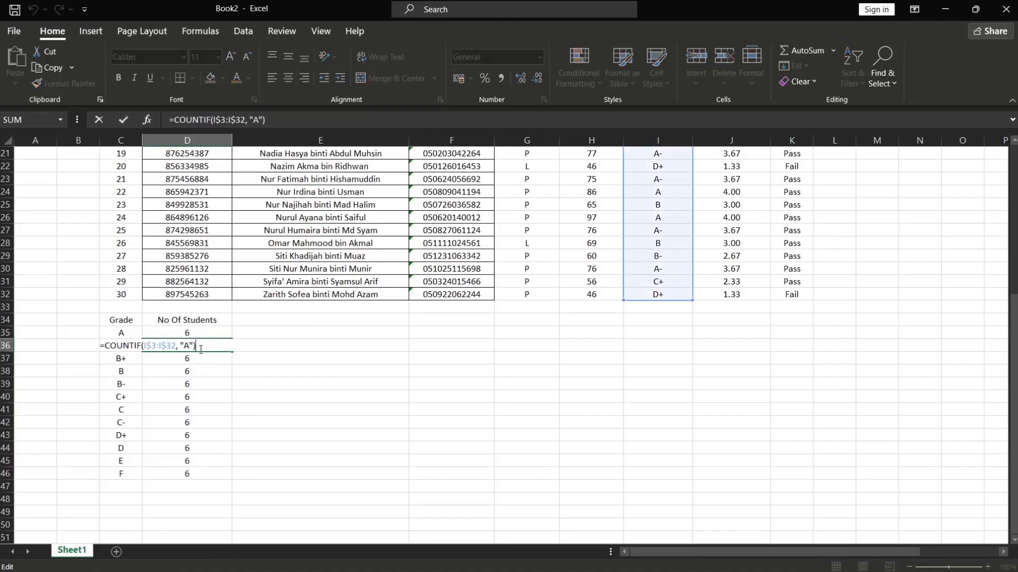
text(-)
key(Return)
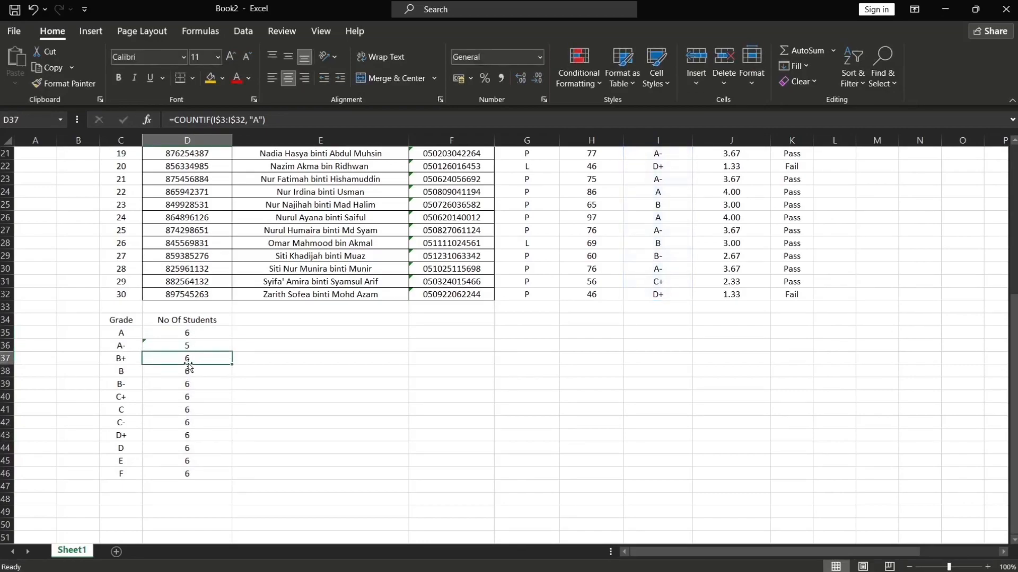
double_click(192, 358)
key(BackSpace)
text(B+)
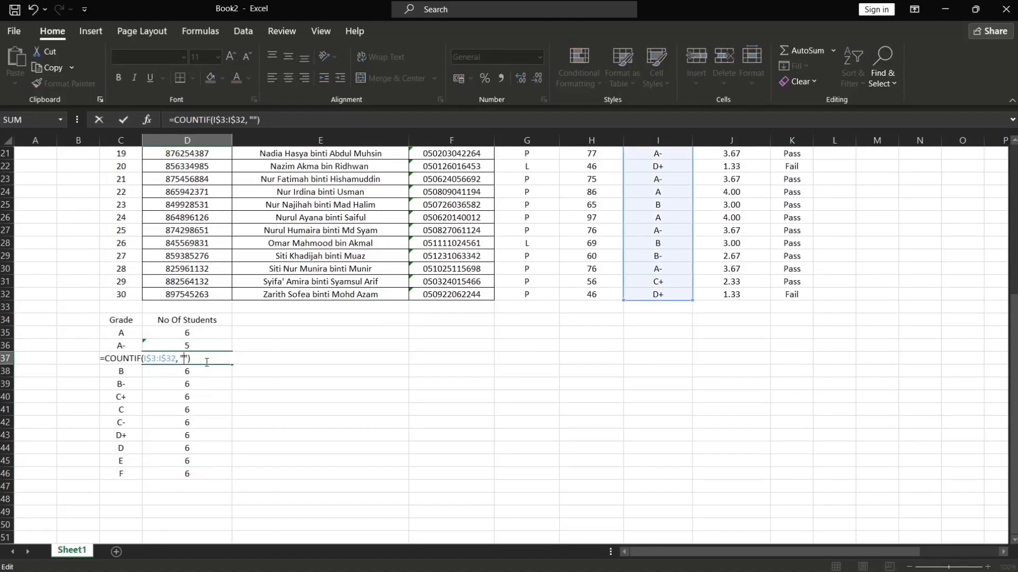
key(Return)
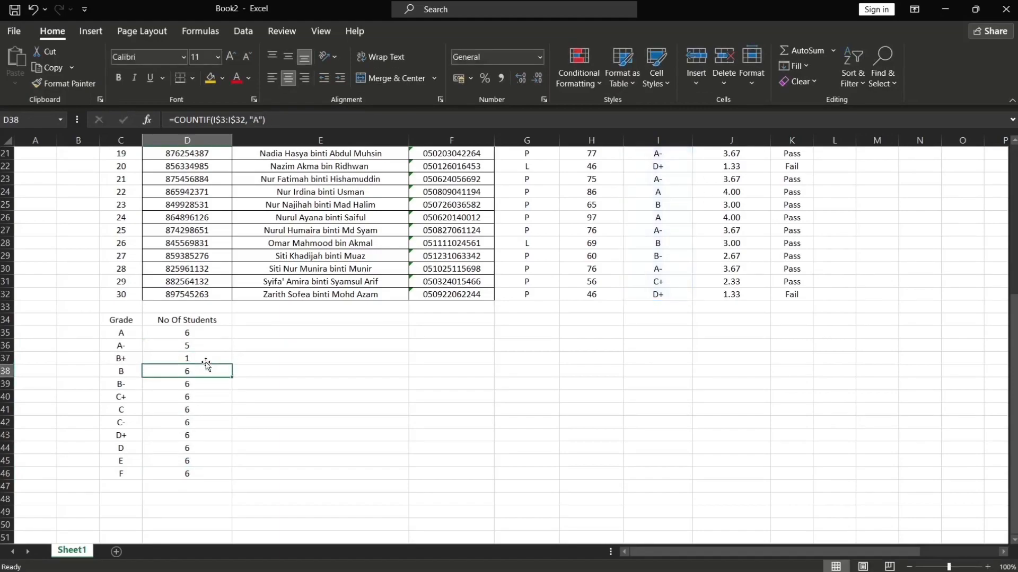
double_click(191, 371)
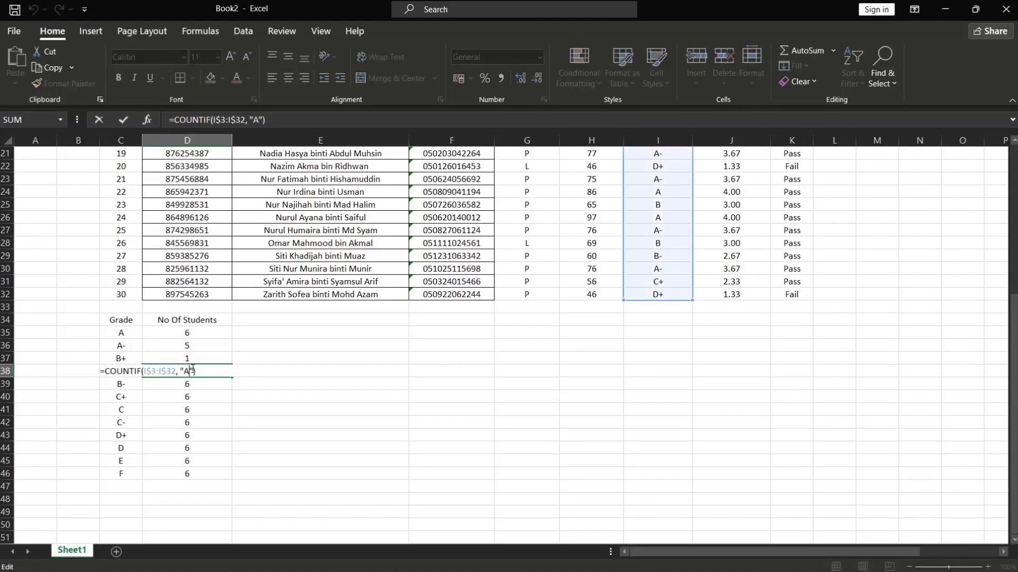
key(BackSpace)
text(B)
key(Return)
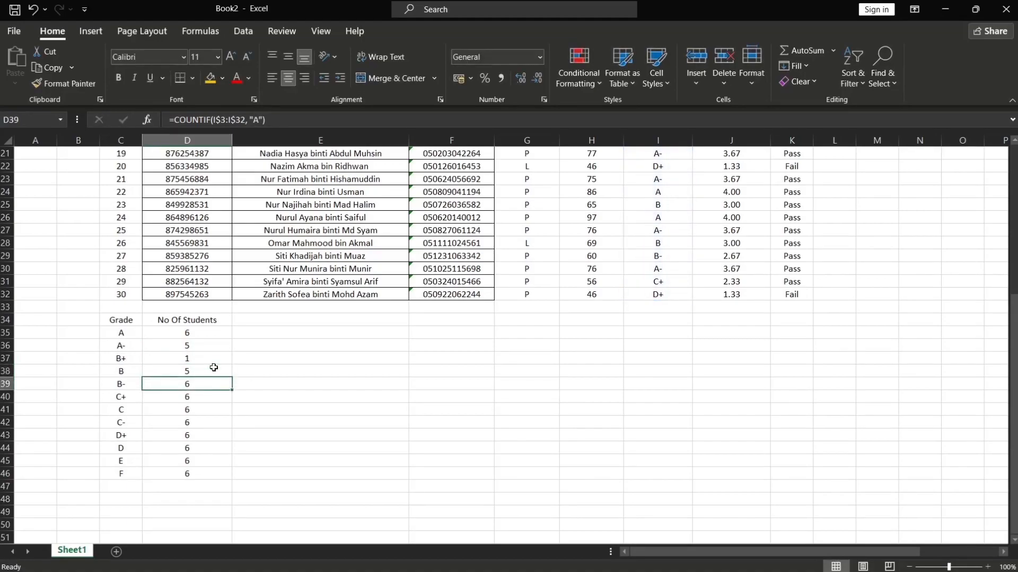
Change the count criteria to "B-", "C+" and "C" for the matching grade rows
double_click(187, 384)
key(BackSpace)
text(B-)
key(Return)
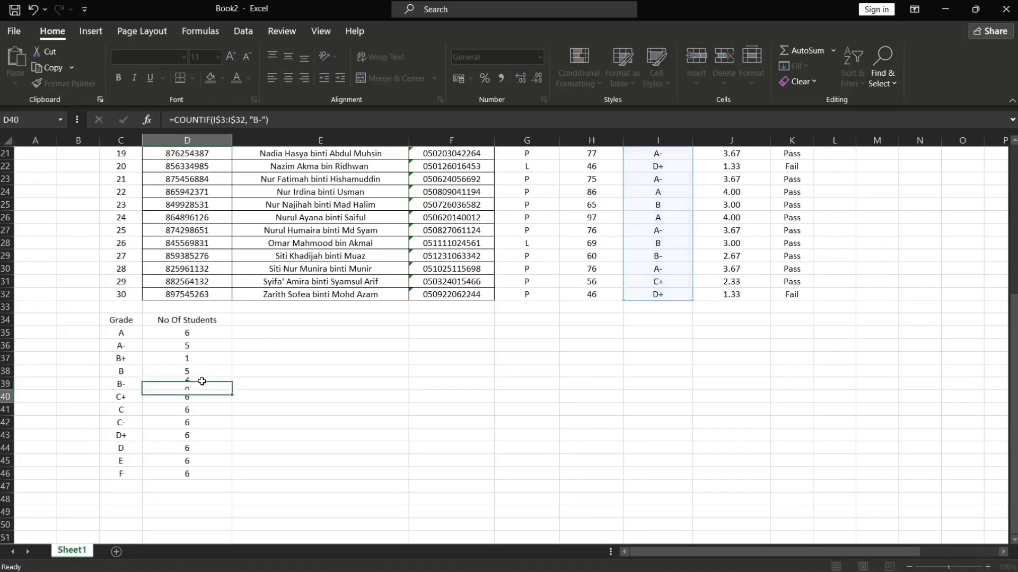
double_click(206, 395)
key(BackSpace)
text(C+)
key(Return)
double_click(191, 411)
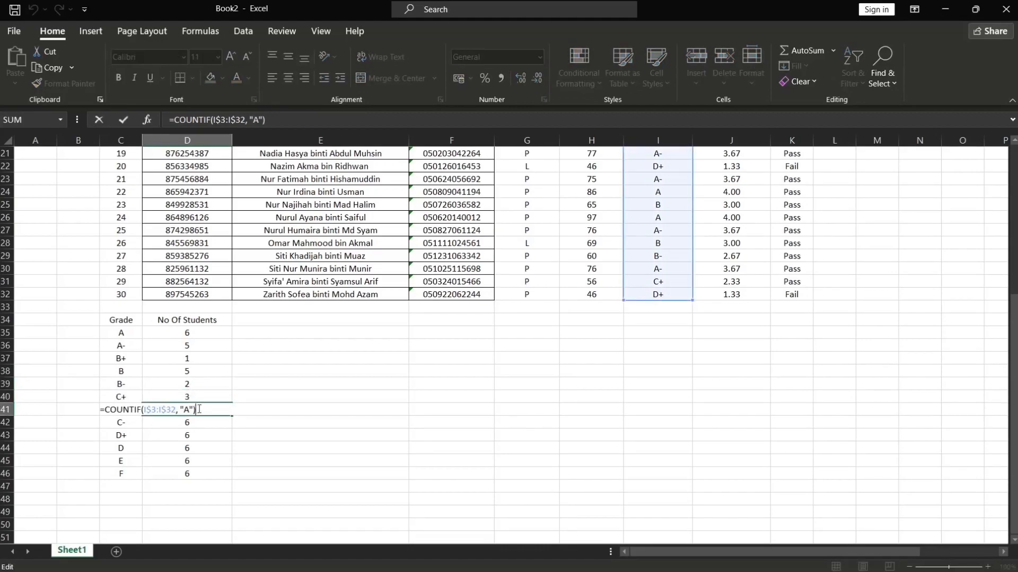
key(BackSpace)
text(C)
key(Return)
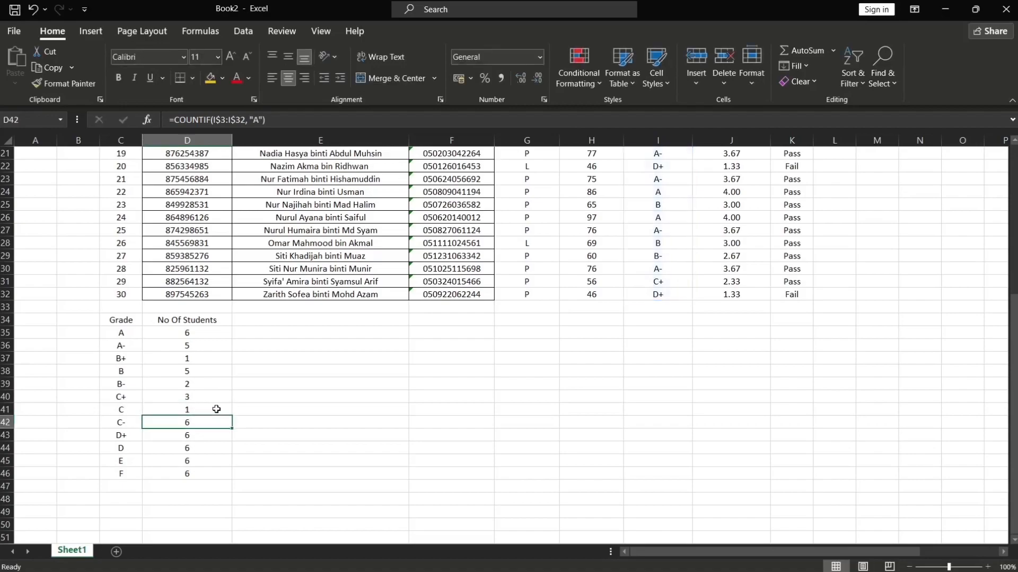
Change the count criteria to "C-", "D+" and "D" for the matching grade rows
double_click(187, 421)
key(BackSpace)
text(C-)
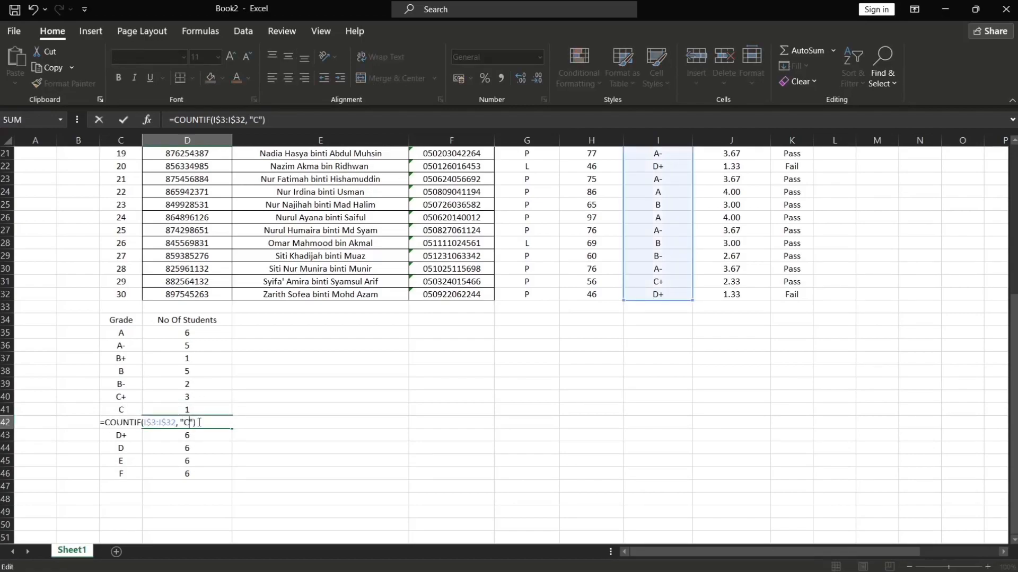
key(Return)
double_click(191, 434)
key(BackSpace)
text(D+)
key(Return)
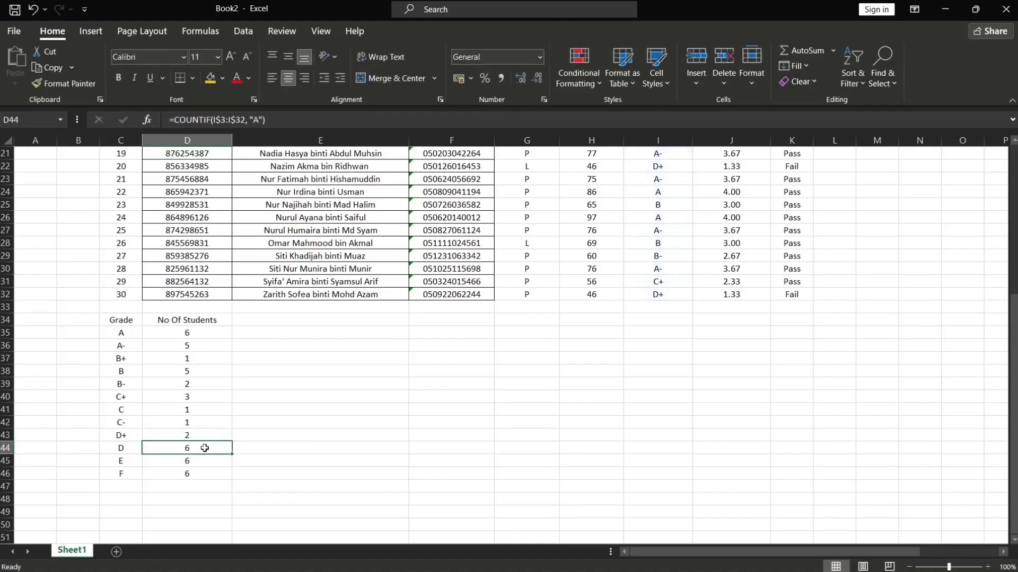
double_click(193, 448)
key(BackSpace)
text(D)
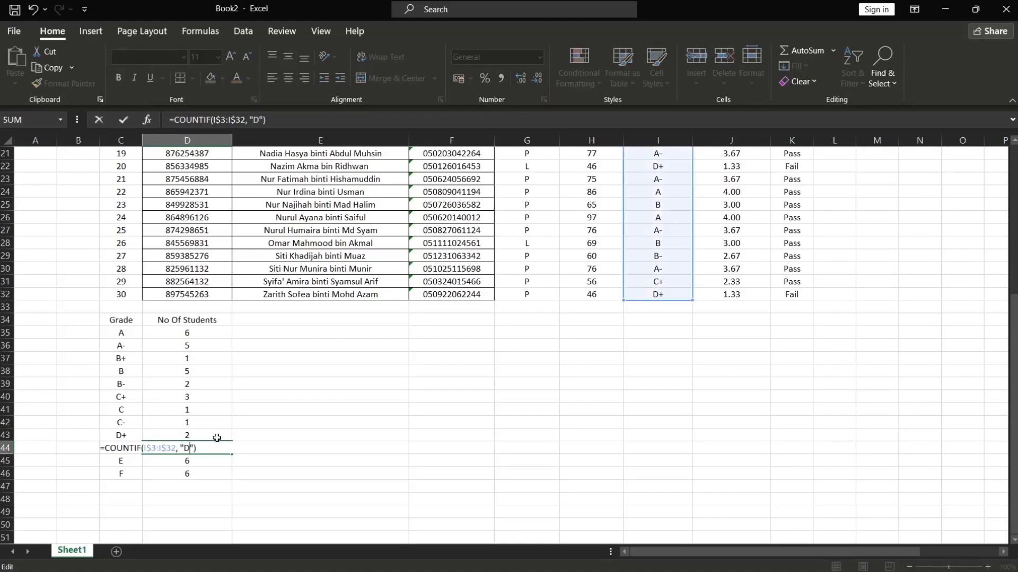
key(Return)
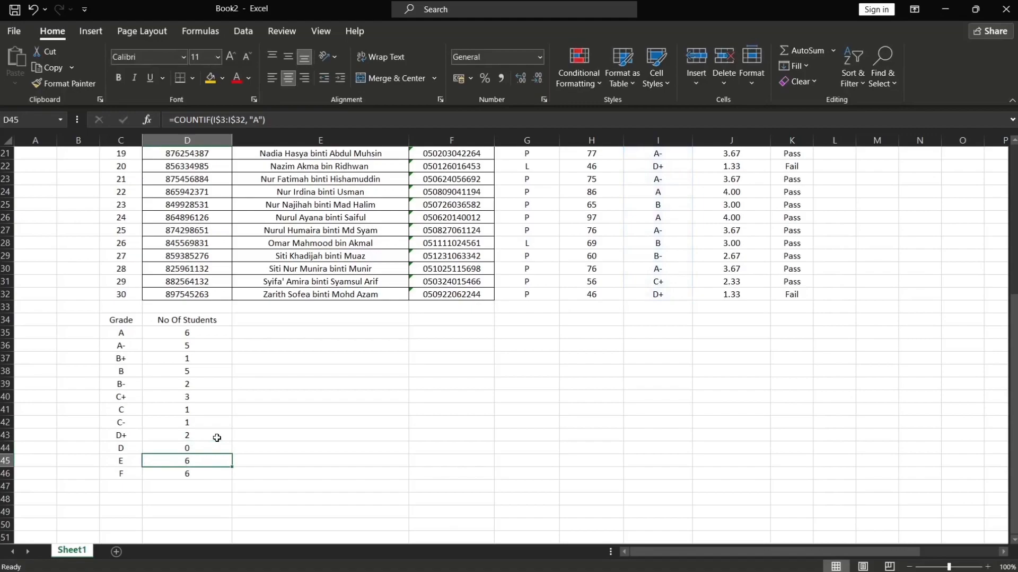
double_click(193, 448)
key(Return)
Change the count criteria to "E" and "F" for the last two grade rows
double_click(184, 463)
key(BackSpace)
text(E)
key(Return)
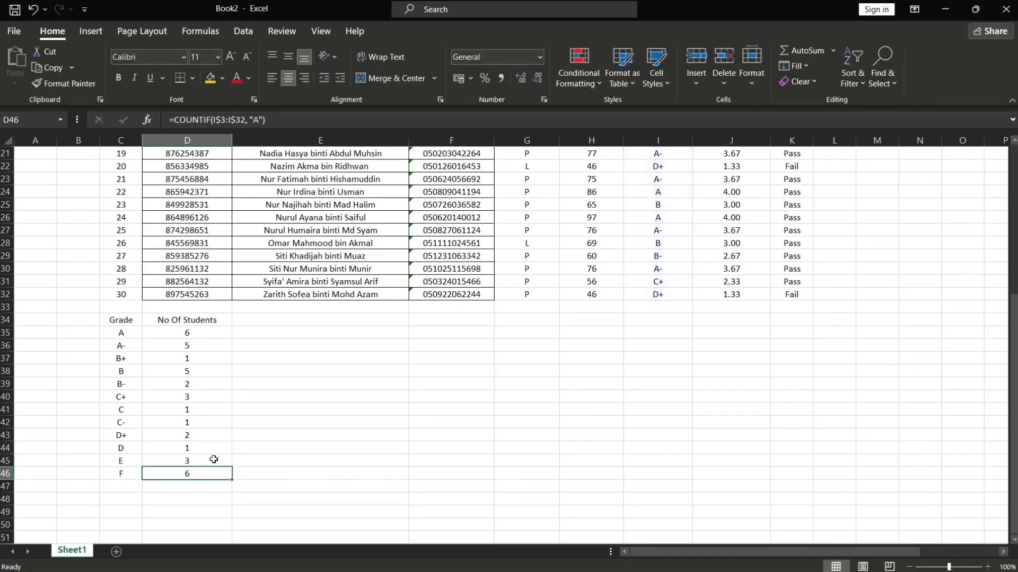
double_click(194, 473)
key(BackSpace)
text(F)
key(Return)
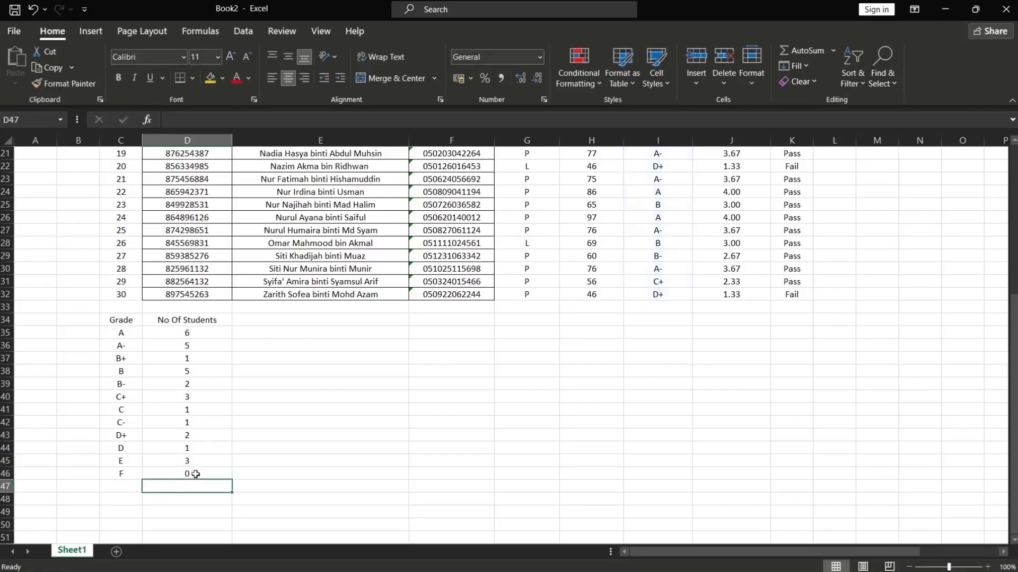
Apply borders to the grade count table from the Grade header to the F count
drag(118, 320, 165, 472)
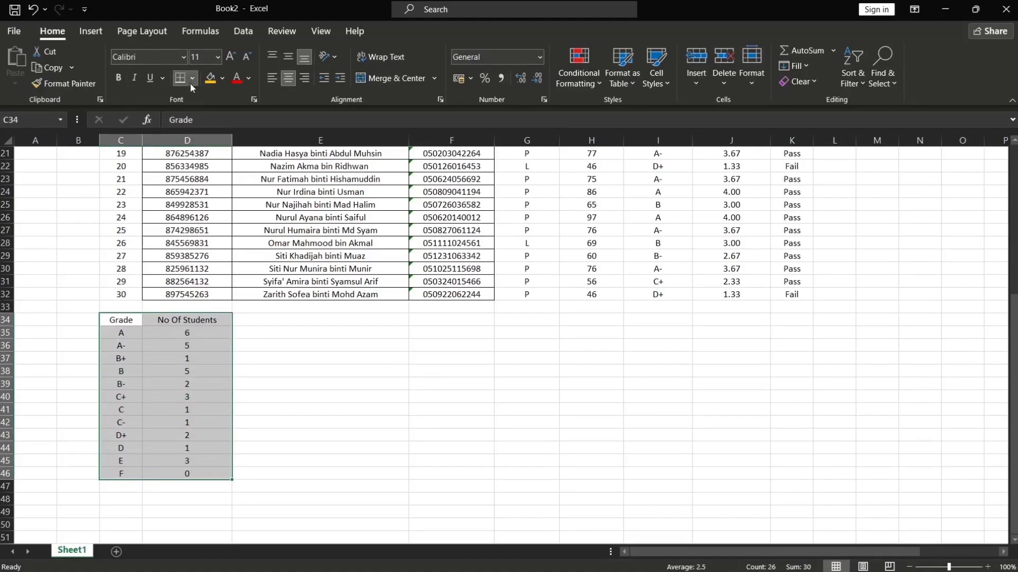
click(324, 346)
Select the student table from the No header to the last status and review it with the grade counts
scroll(323, 339, up, 7)
drag(124, 168, 774, 526)
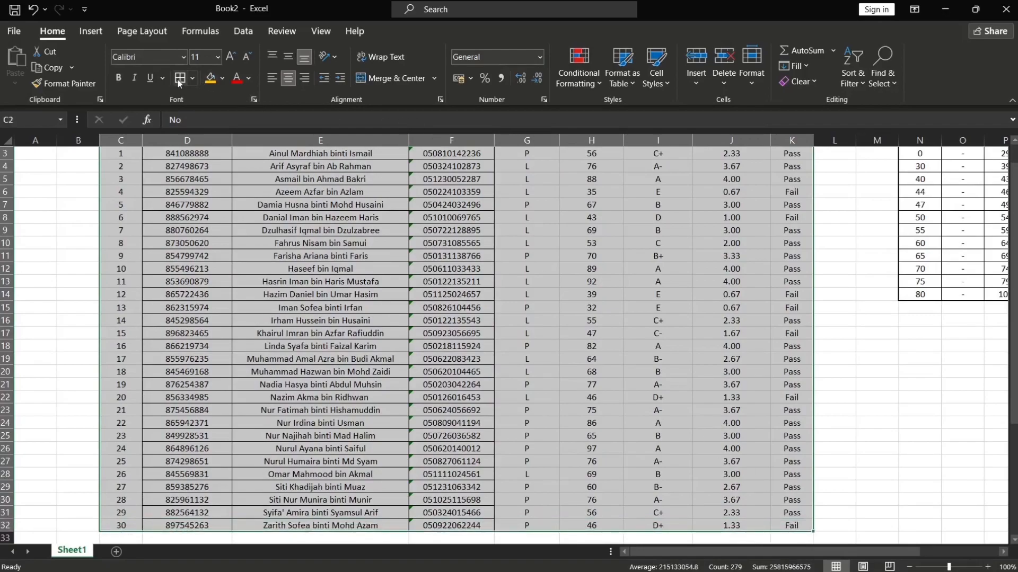
scroll(840, 375, up, 1)
scroll(835, 374, down, 3)
scroll(835, 375, down, 3)
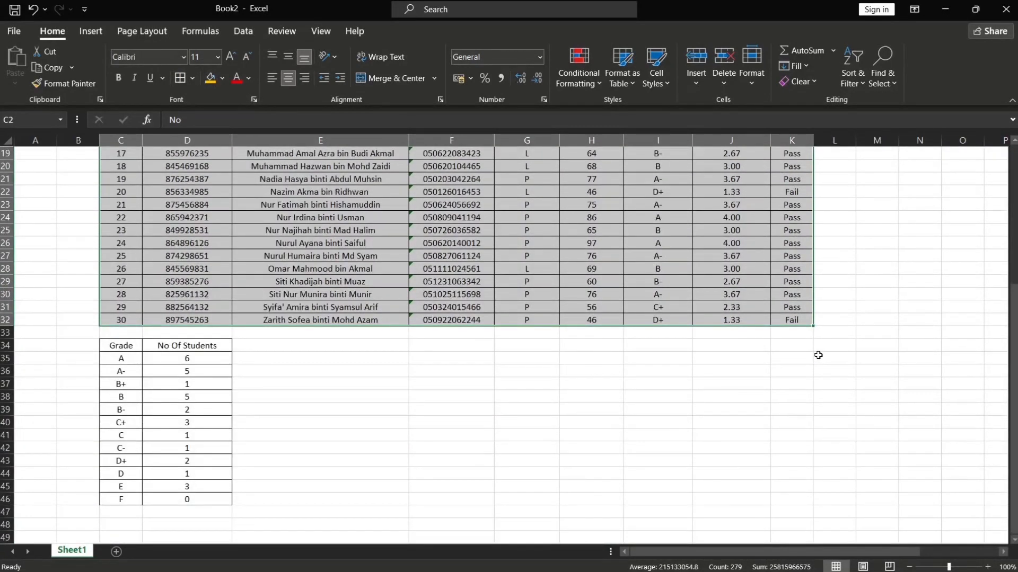
click(444, 345)
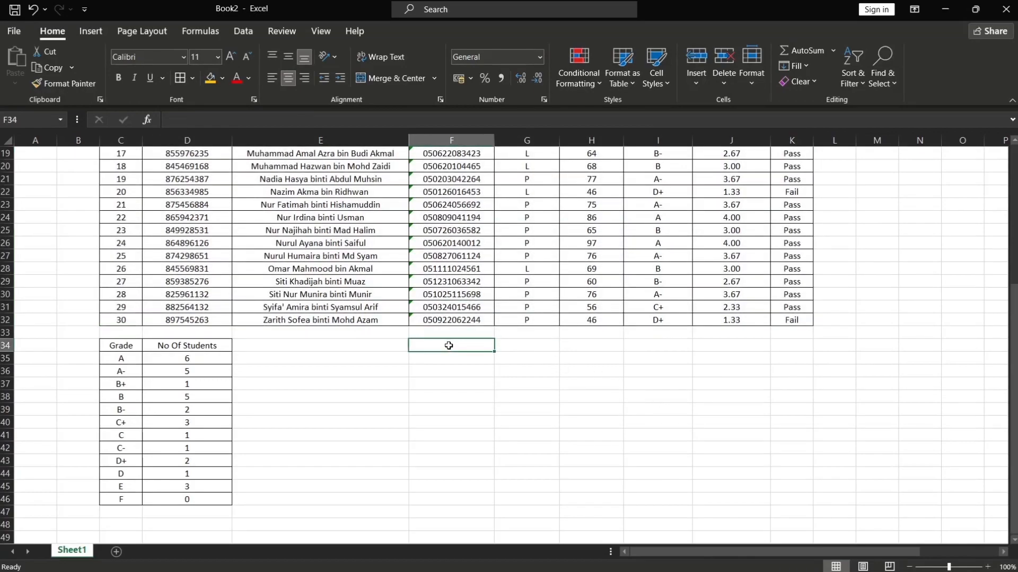